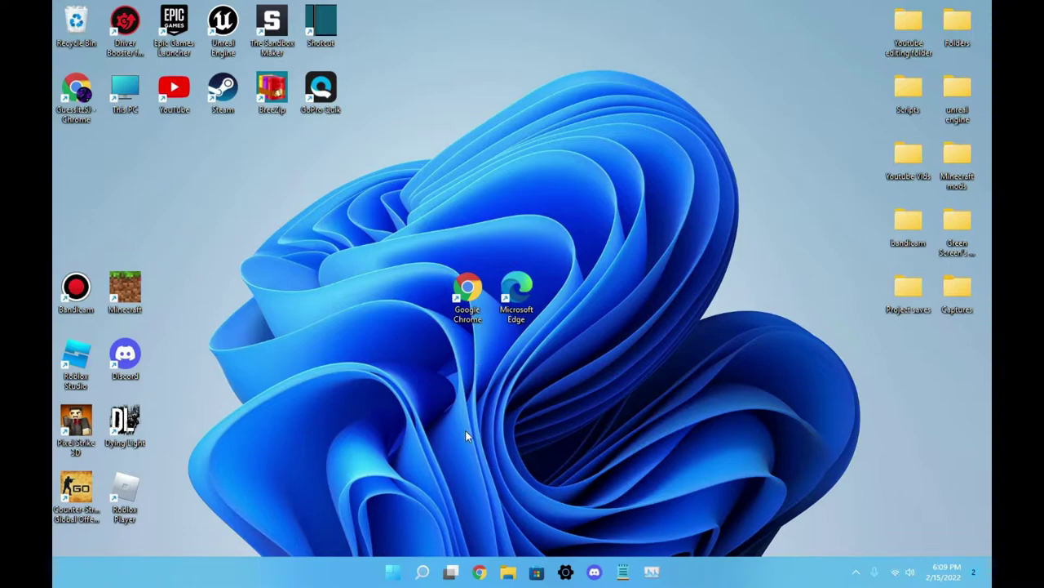
Step: Move the profile Chrome shortcut and back, launch Chrome, and nudge the profile picker right
left_click_drag(76, 92, 419, 298)
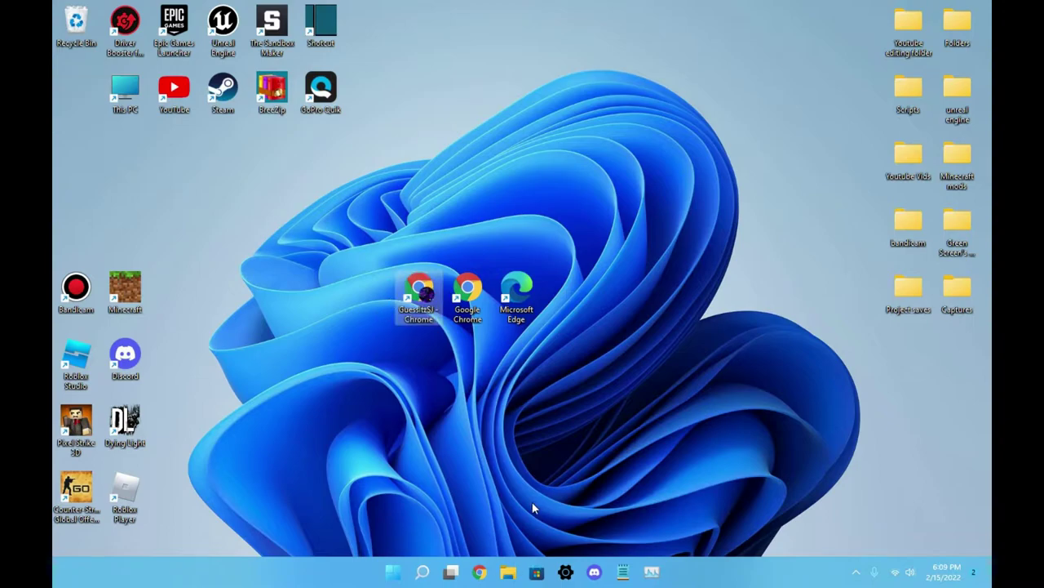
left_click(535, 501)
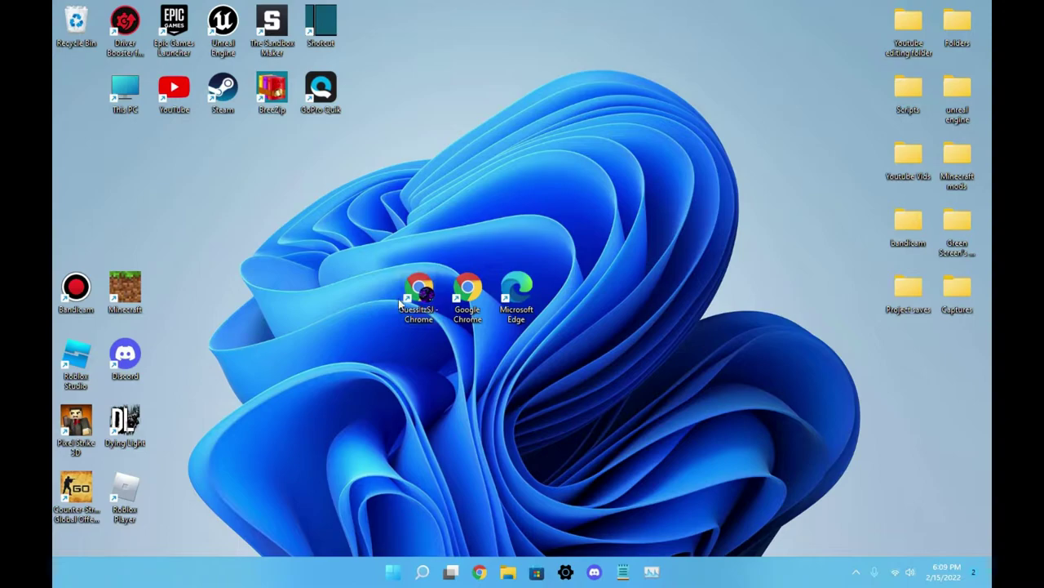
left_click_drag(425, 312, 81, 113)
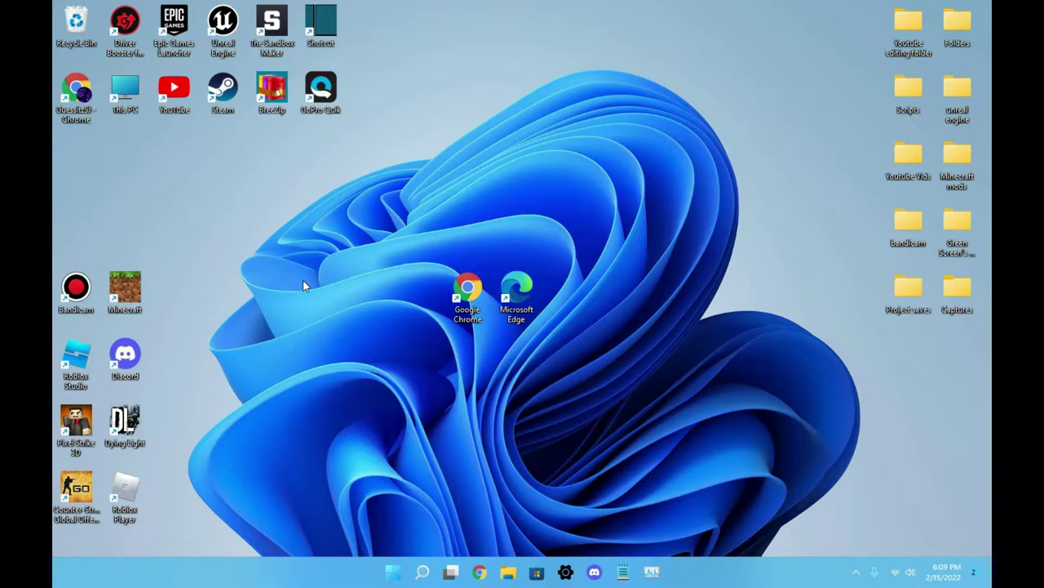
double_click(476, 287)
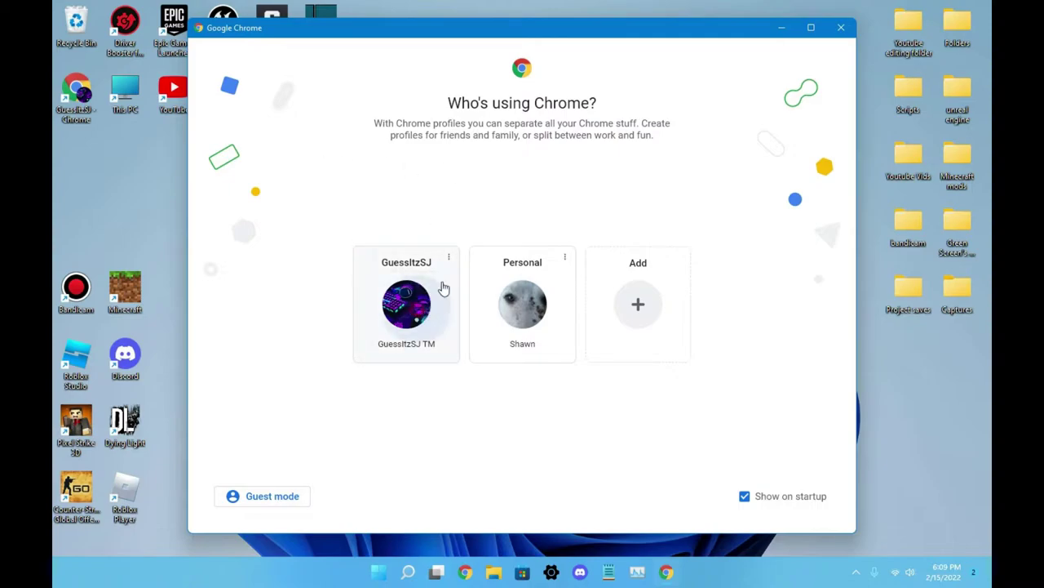
left_click_drag(419, 30, 443, 30)
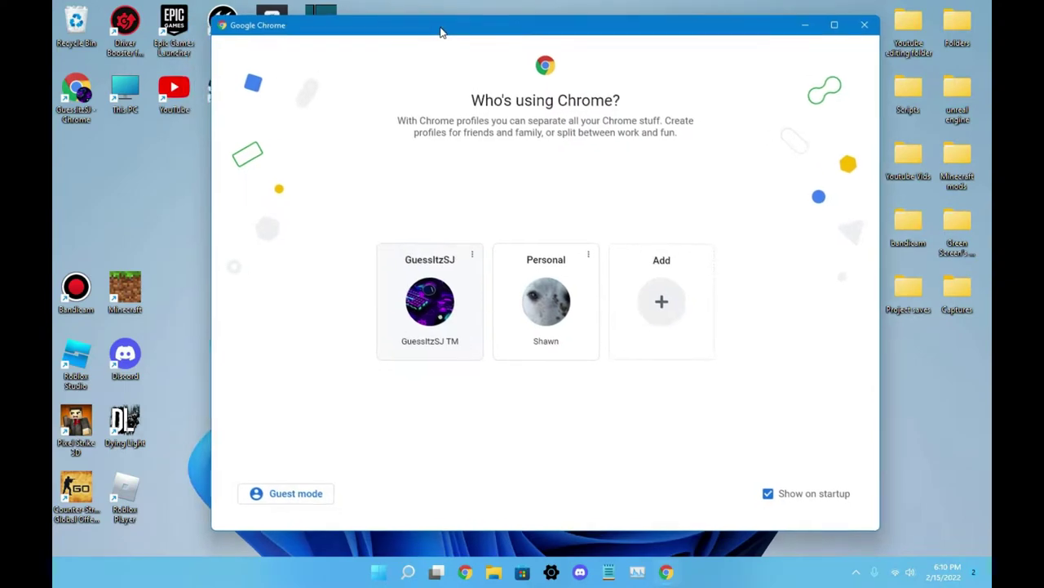
Step: Open Chrome with the first profile, showing the red-themed New Tab page
left_click(440, 317)
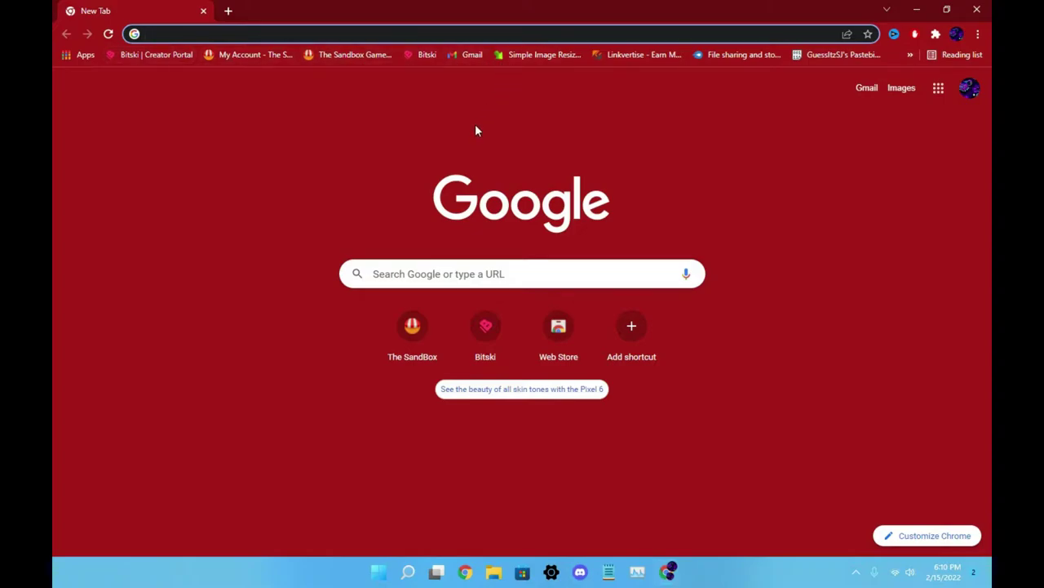
left_click(978, 35)
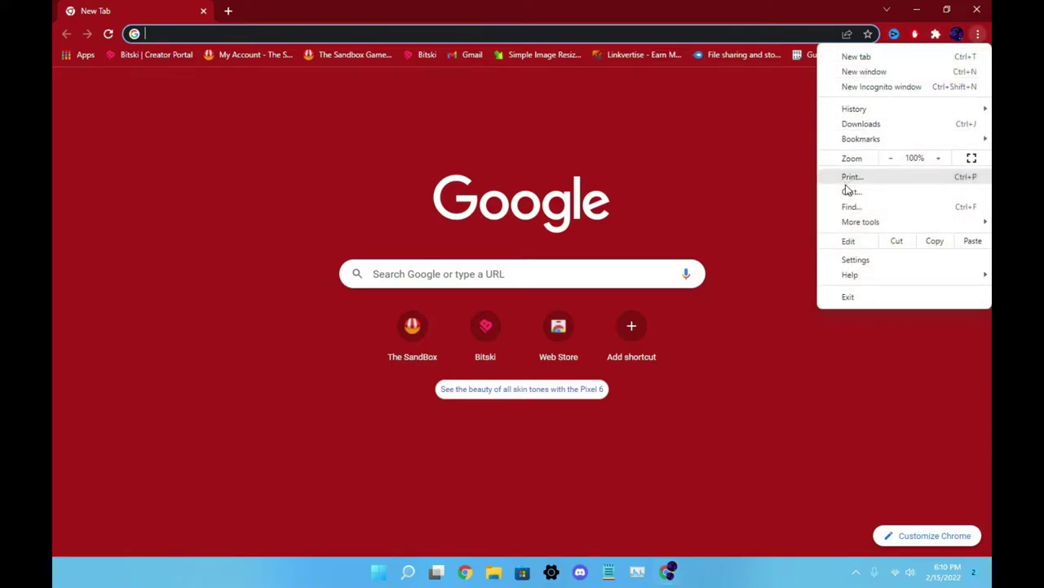
mouse_move(863, 144)
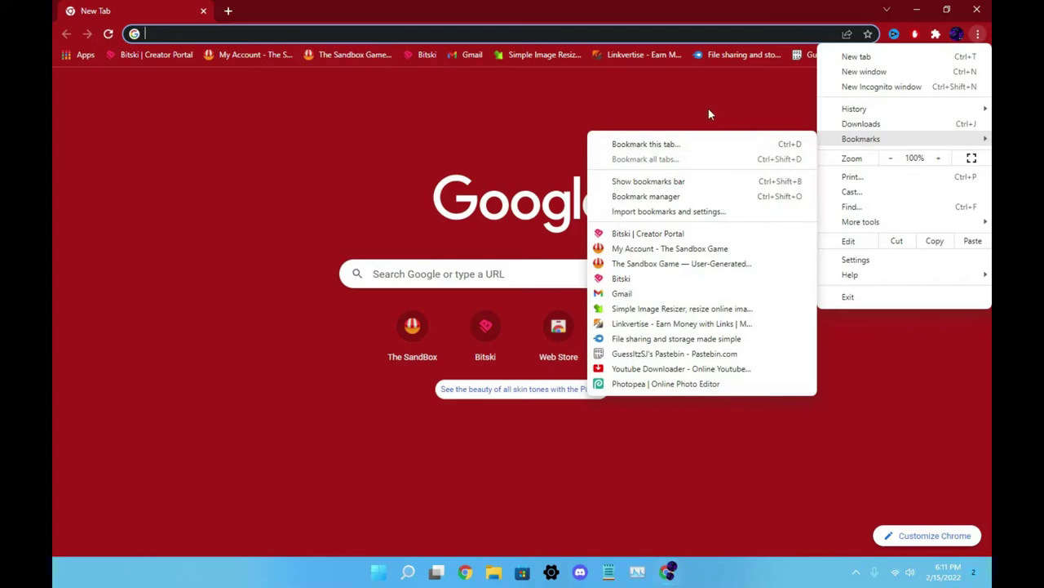
left_click(709, 114)
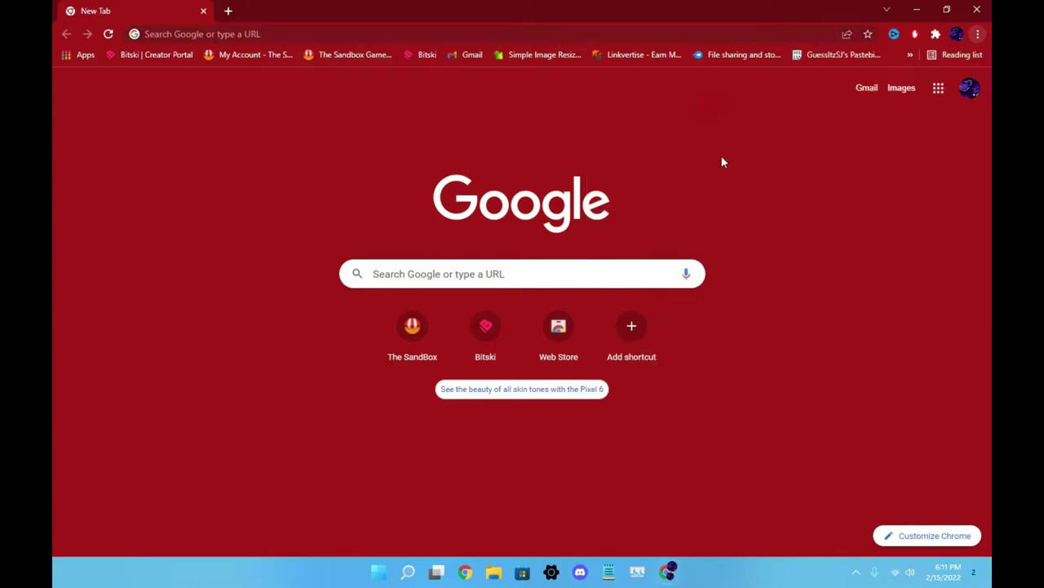
left_click(910, 55)
left_click(870, 212)
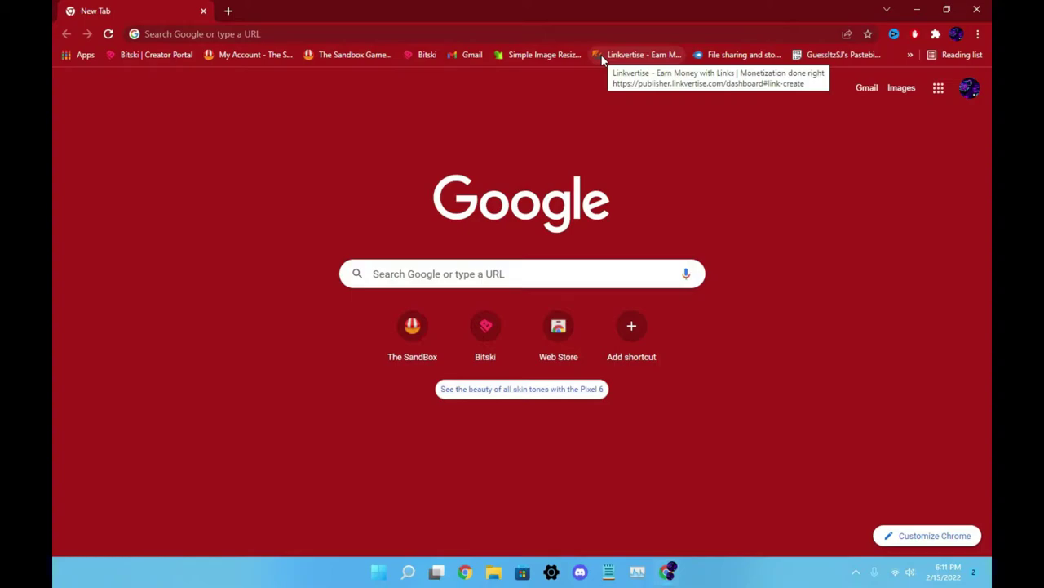
left_click(82, 55)
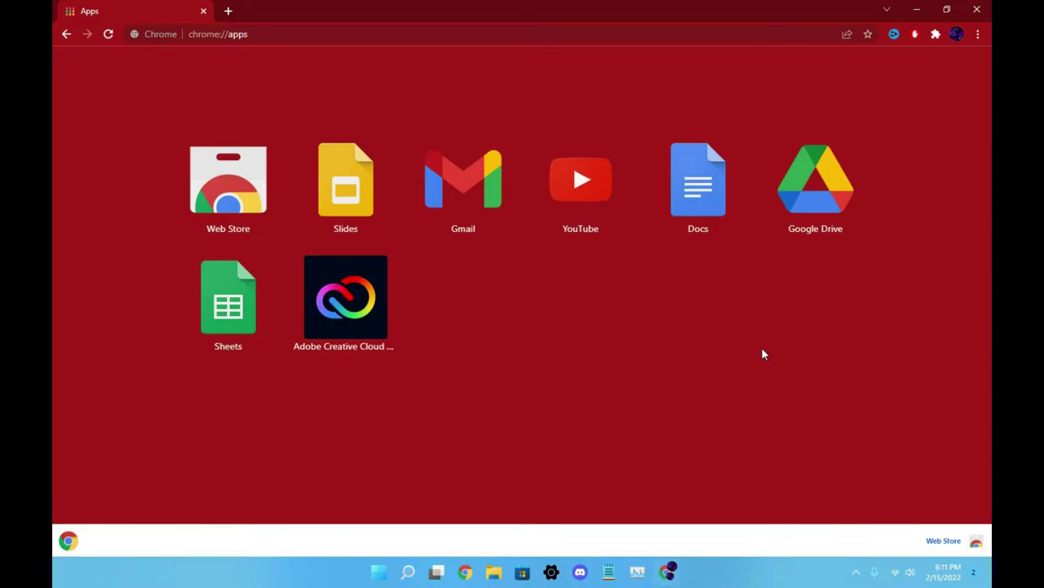
left_click(72, 35)
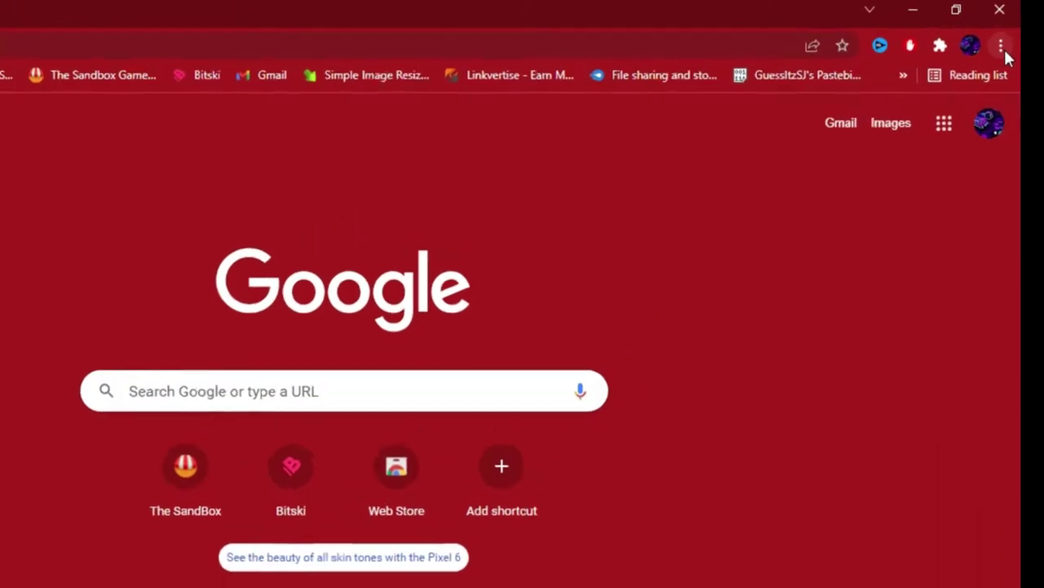
Step: Look at the History and Bookmarks entries in Chrome's main menu, then reopen the menu
left_click(1001, 46)
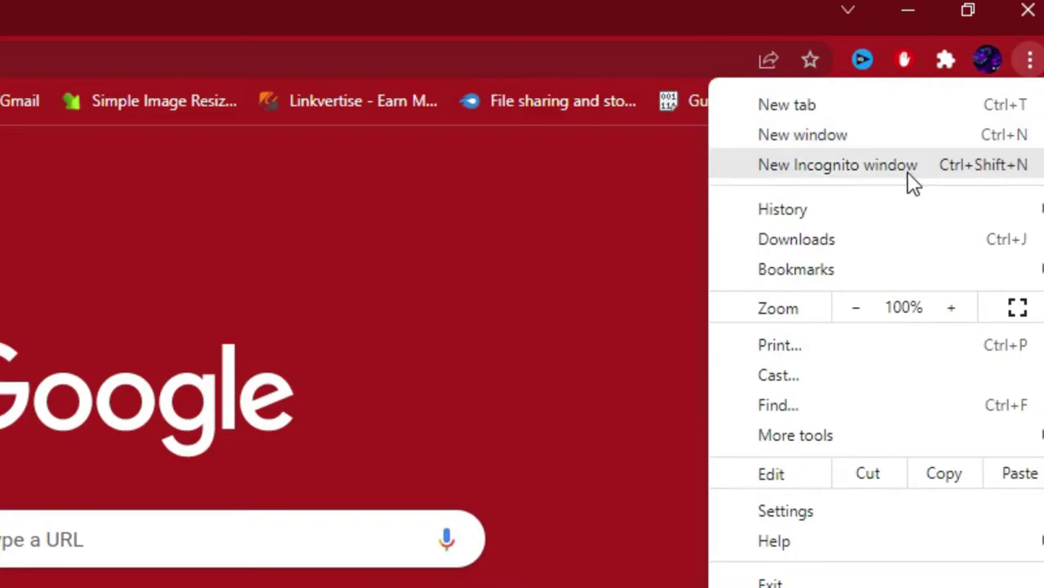
mouse_move(833, 209)
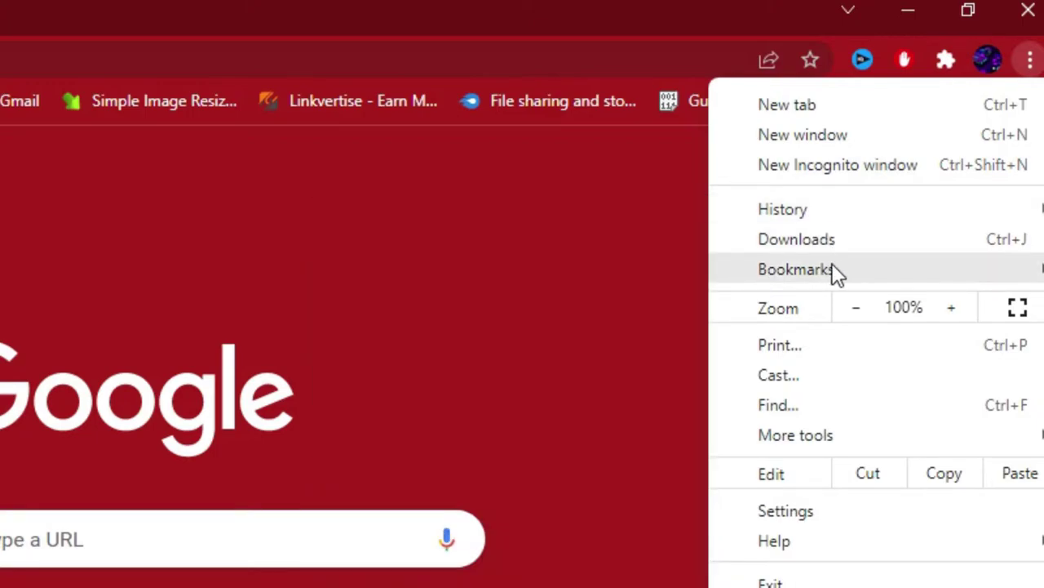
mouse_move(833, 269)
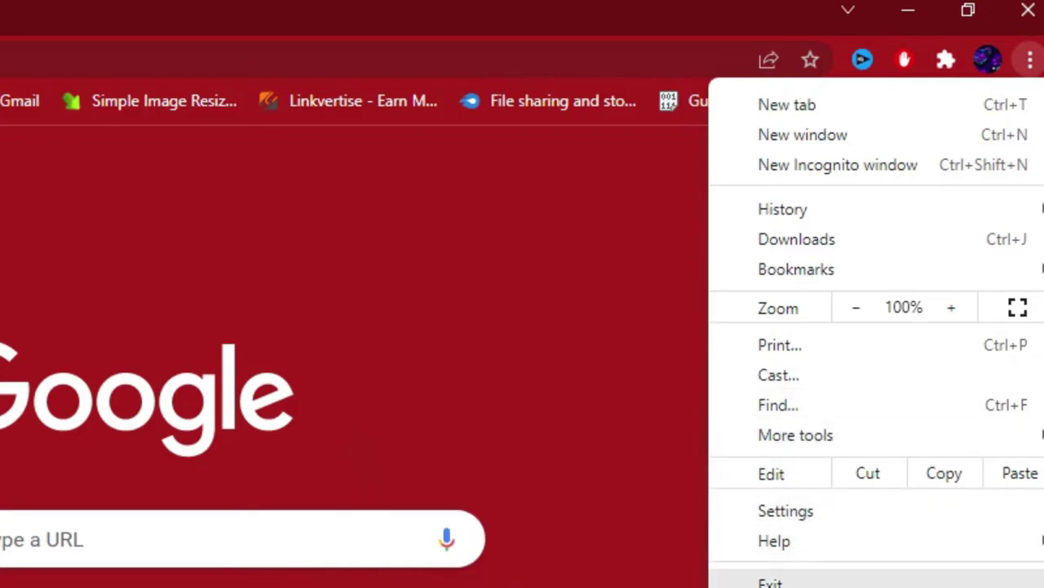
left_click(633, 382)
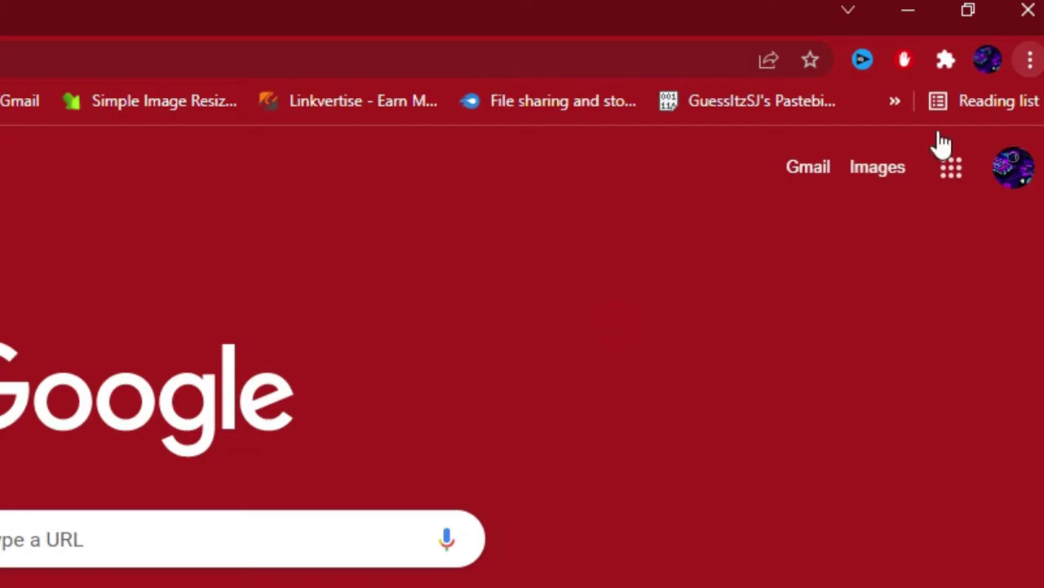
left_click(1031, 61)
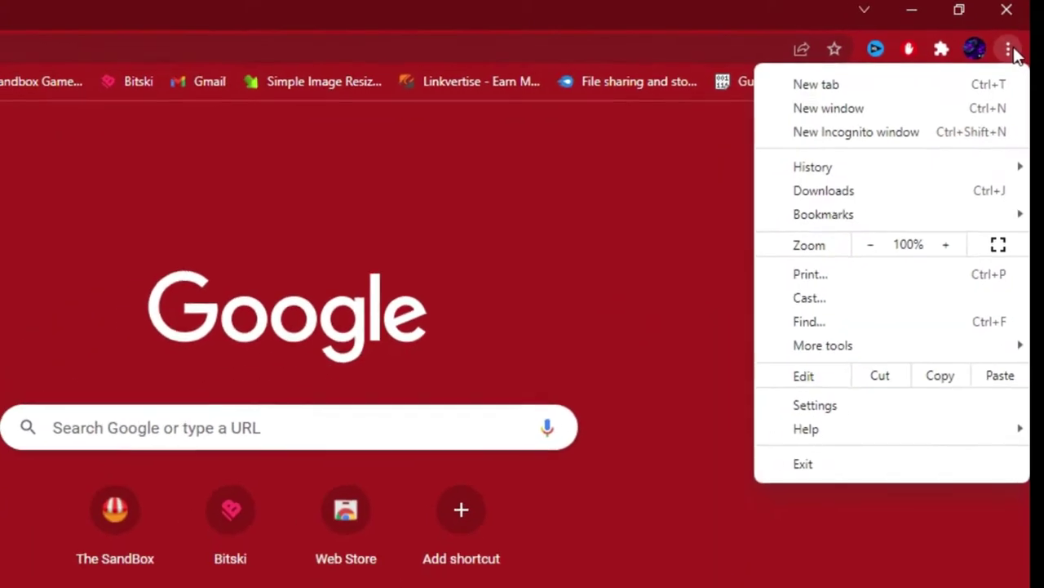
Step: Zoom the page down to the 25% minimum, then back up toward 175%
left_click(890, 161)
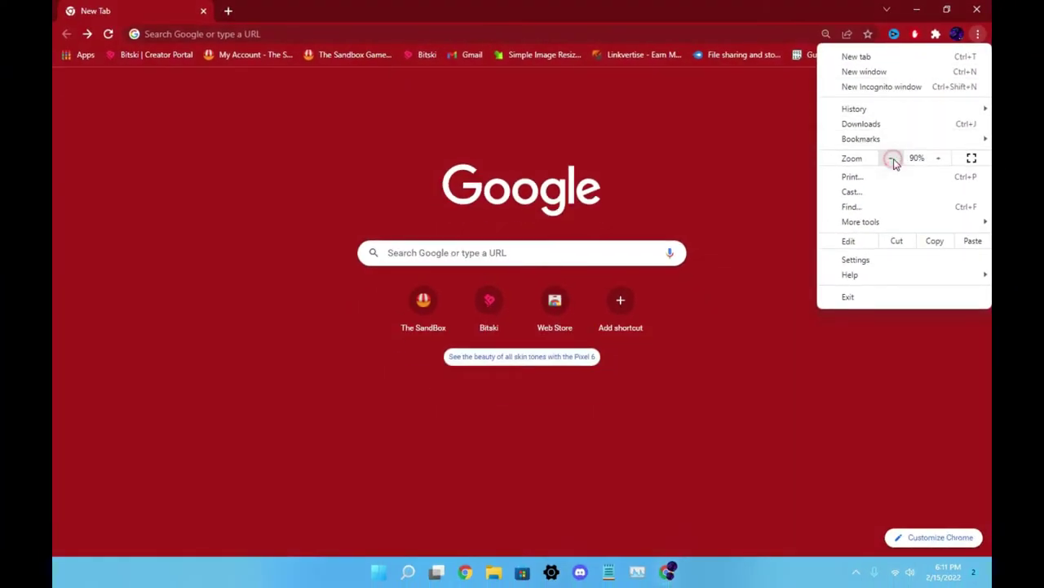
left_click(891, 161)
left_click(896, 160)
left_click(897, 160)
left_click(897, 160)
left_click(896, 160)
left_click(897, 160)
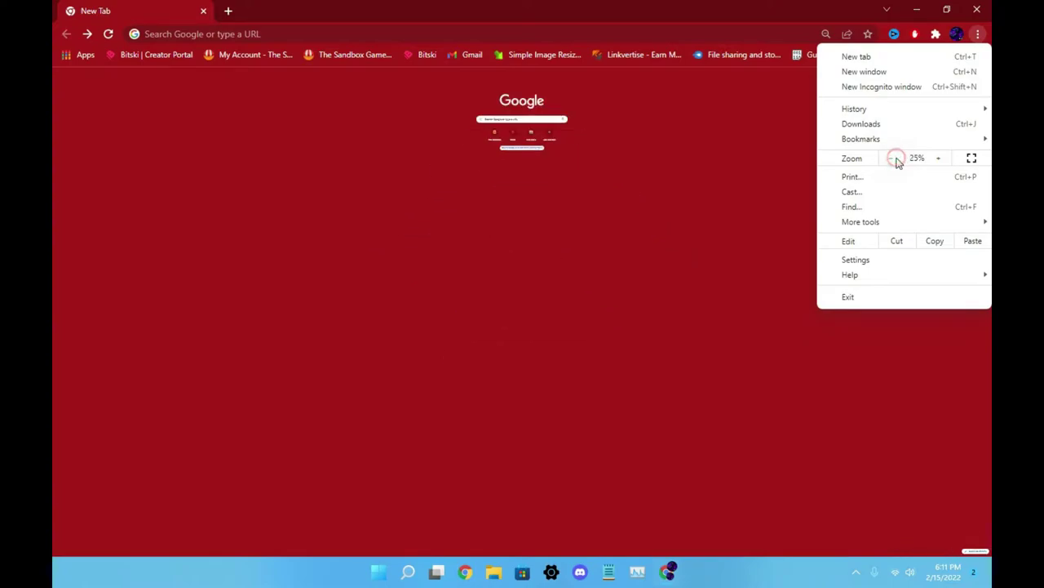
left_click(939, 159)
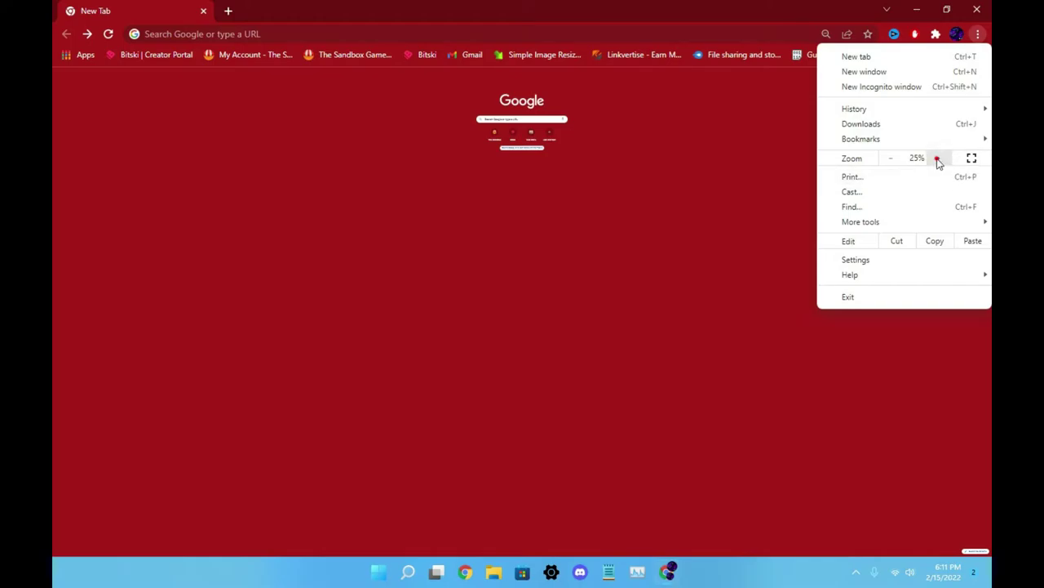
left_click(939, 158)
left_click(938, 158)
left_click(939, 159)
left_click(938, 158)
left_click(938, 159)
left_click(938, 158)
left_click(938, 159)
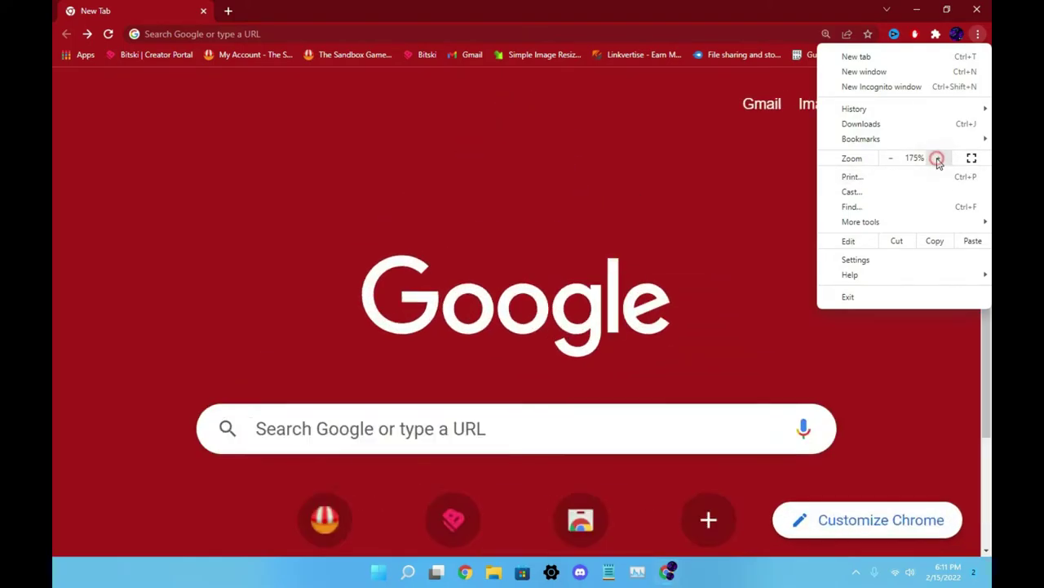
Step: Bring the zoom back down from 175%, through 90% and 110%, settling at 100%
left_click(893, 160)
left_click(892, 160)
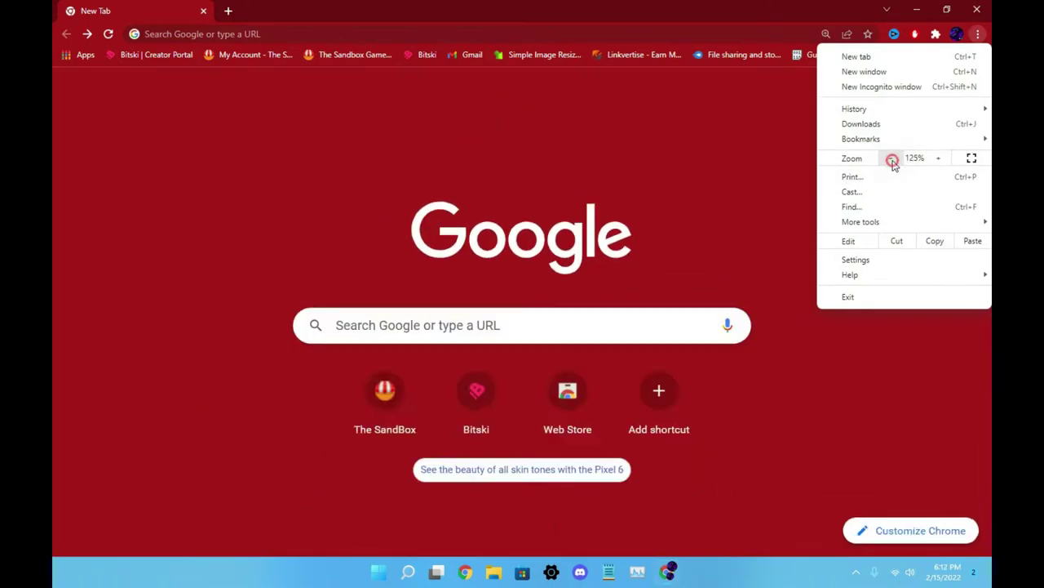
left_click(893, 160)
left_click(892, 161)
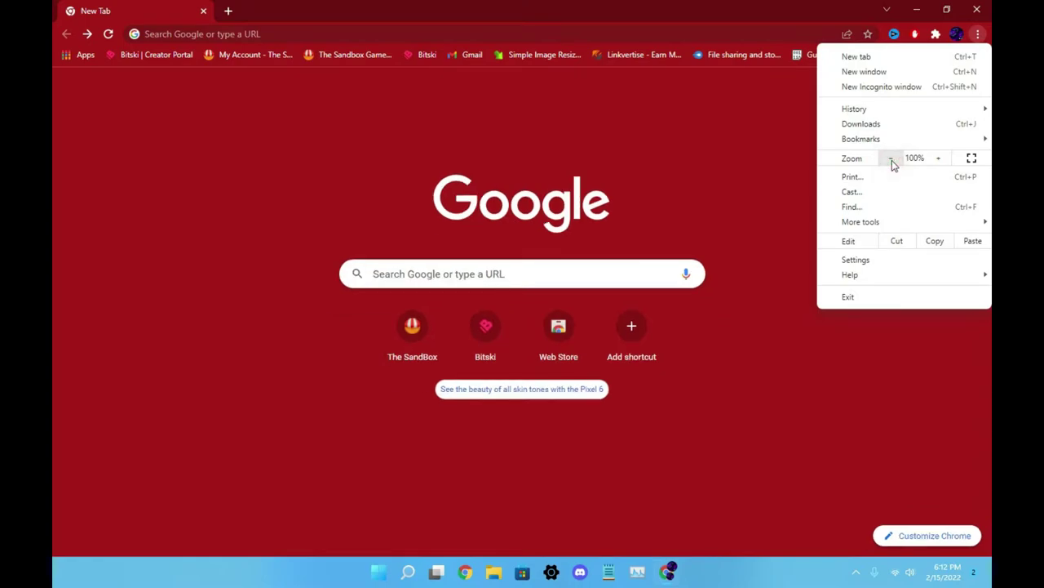
left_click(892, 162)
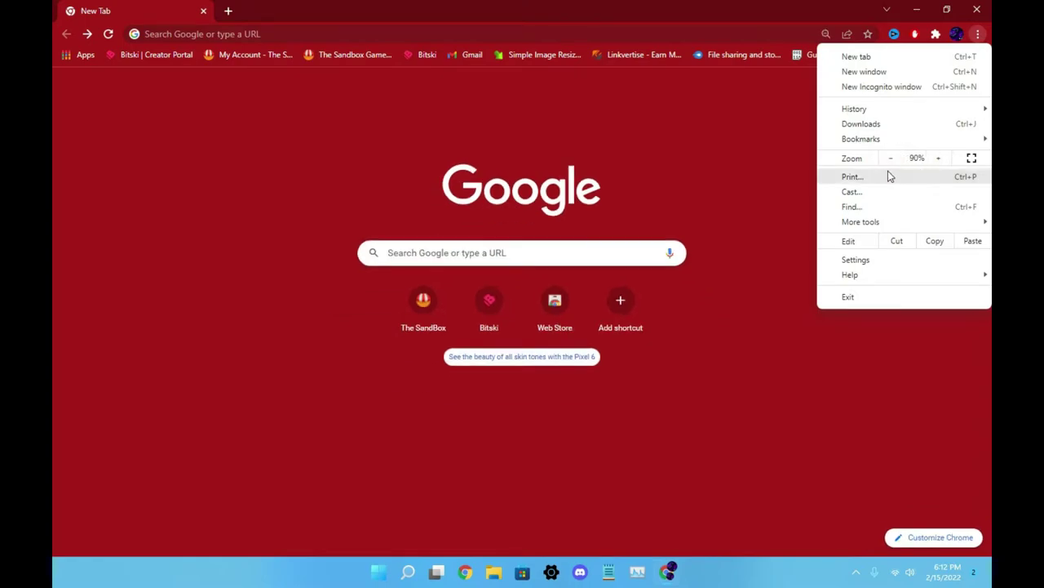
left_click(938, 159)
left_click(938, 158)
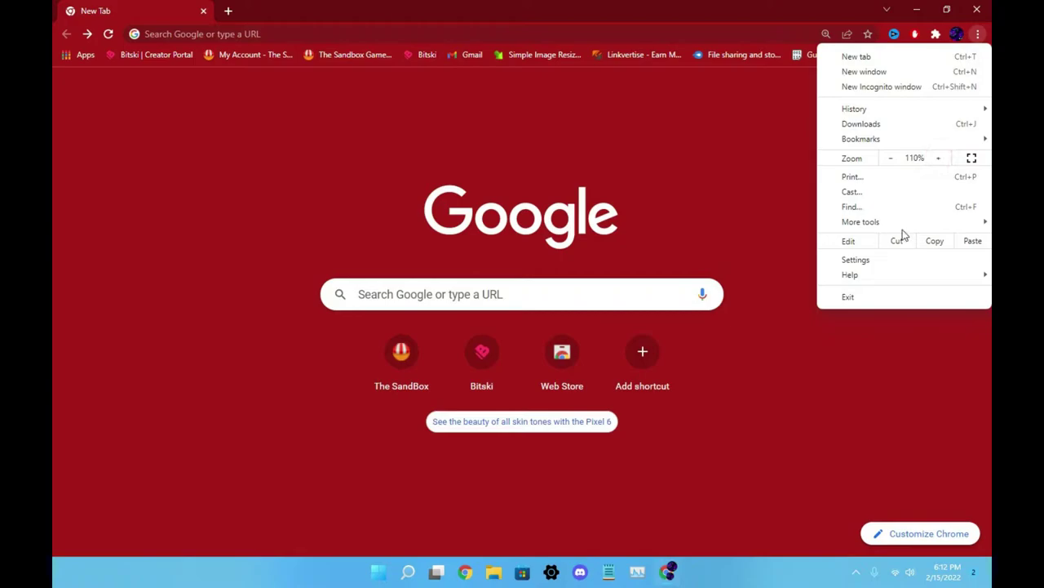
left_click(891, 160)
left_click(891, 160)
left_click(938, 158)
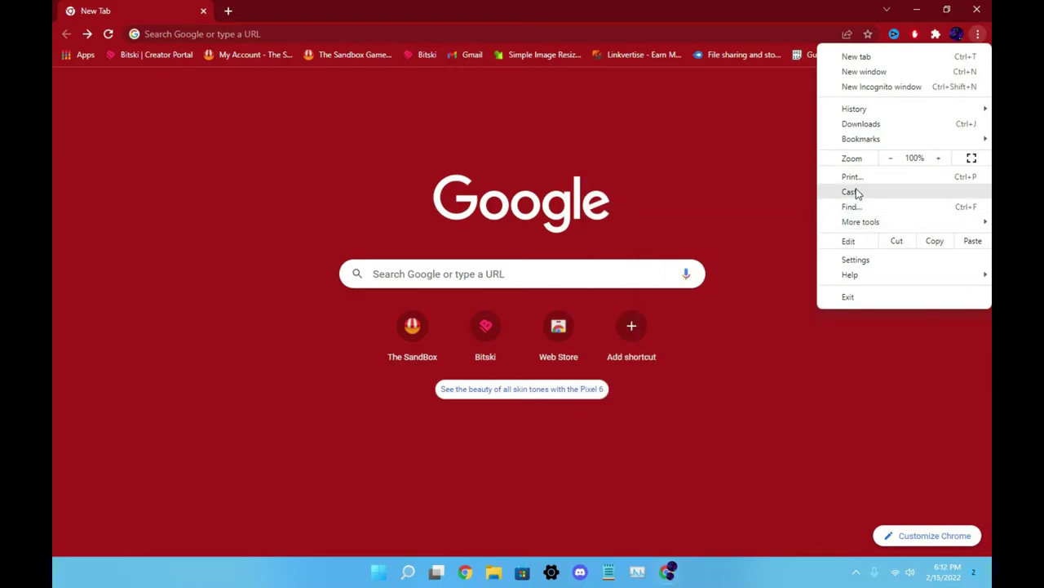
left_click(858, 259)
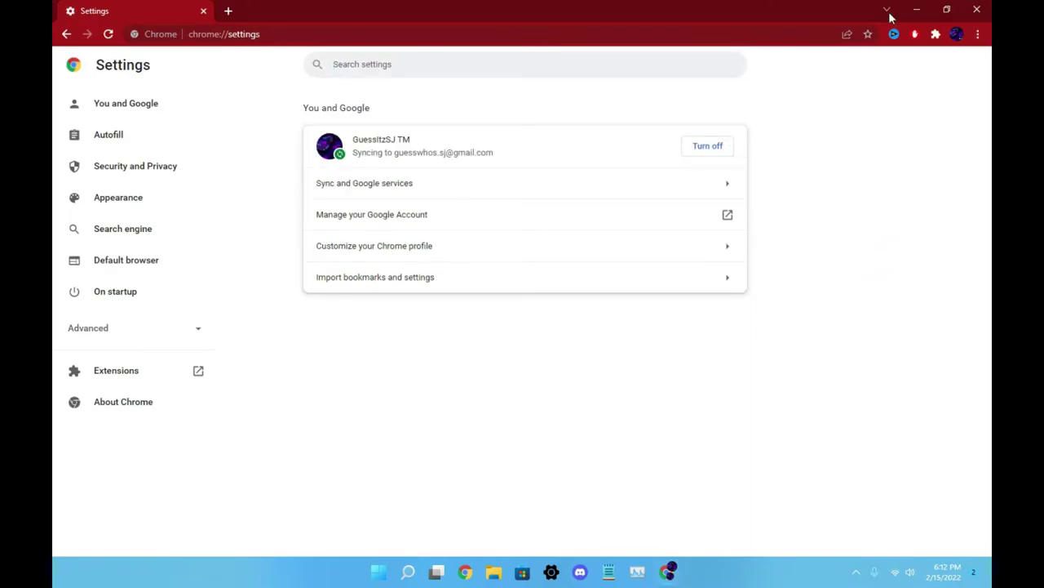
left_click(916, 9)
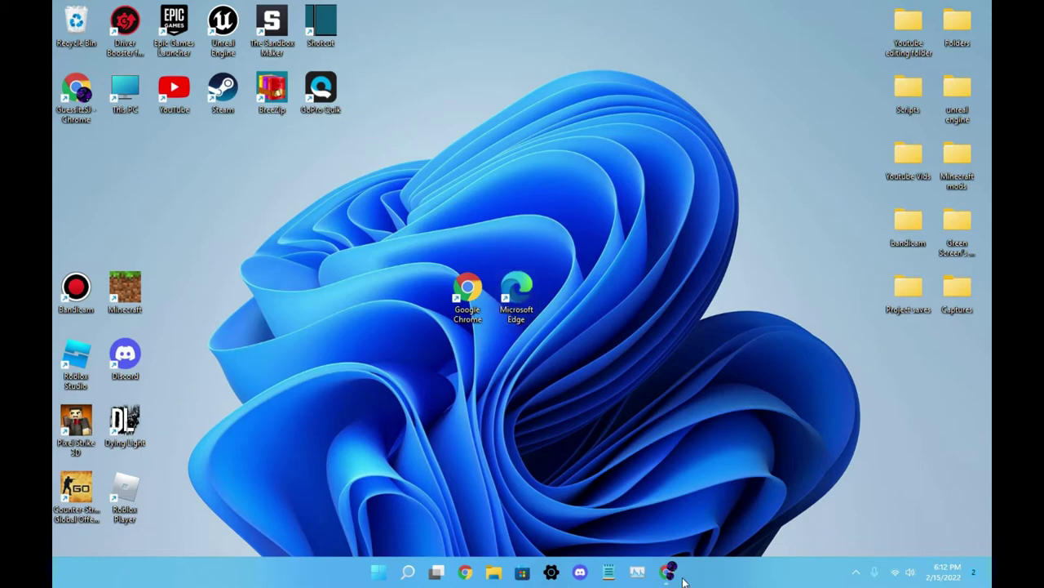
left_click(668, 571)
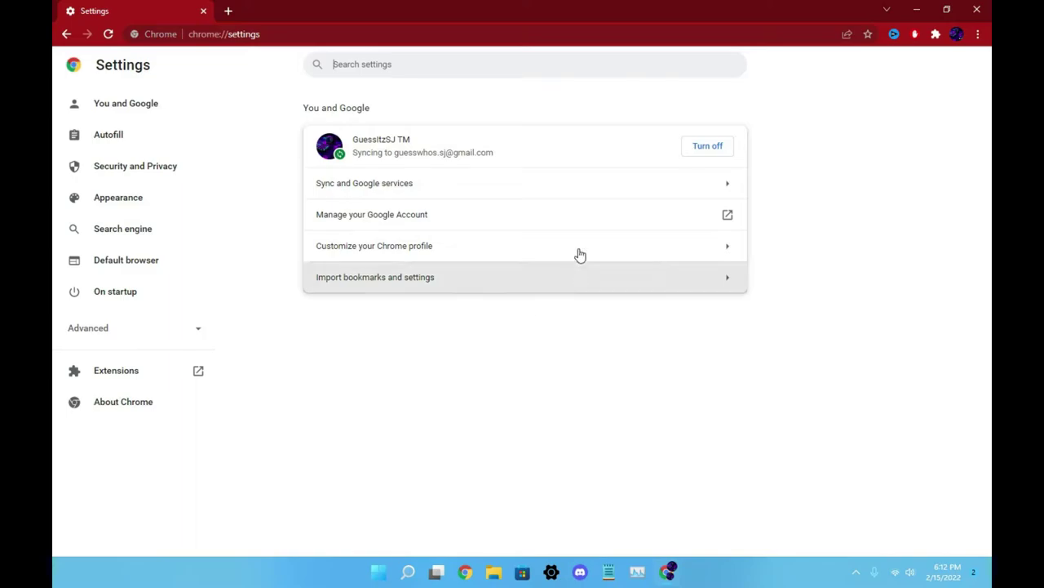
left_click(110, 148)
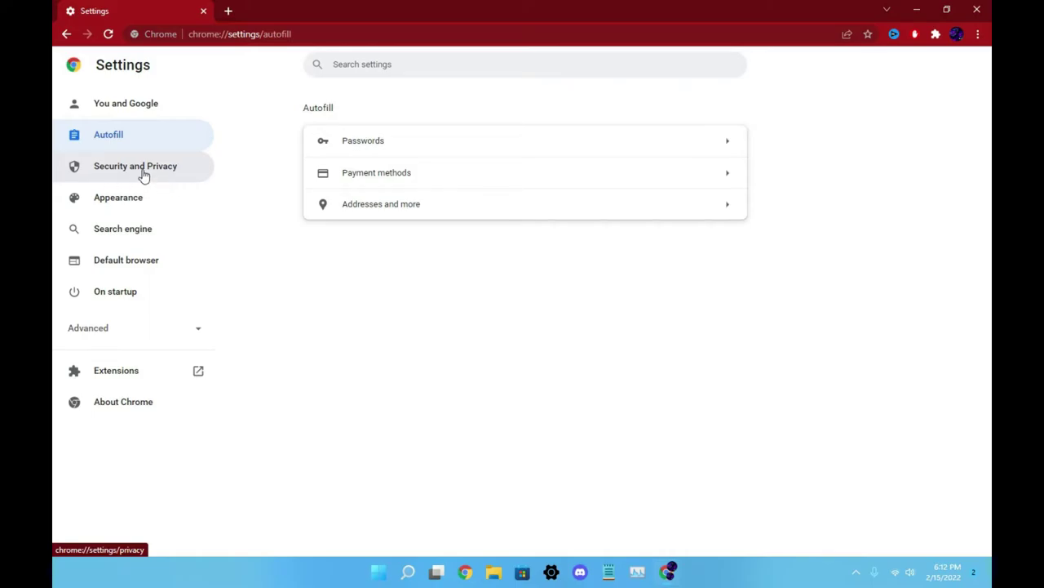
left_click(155, 201)
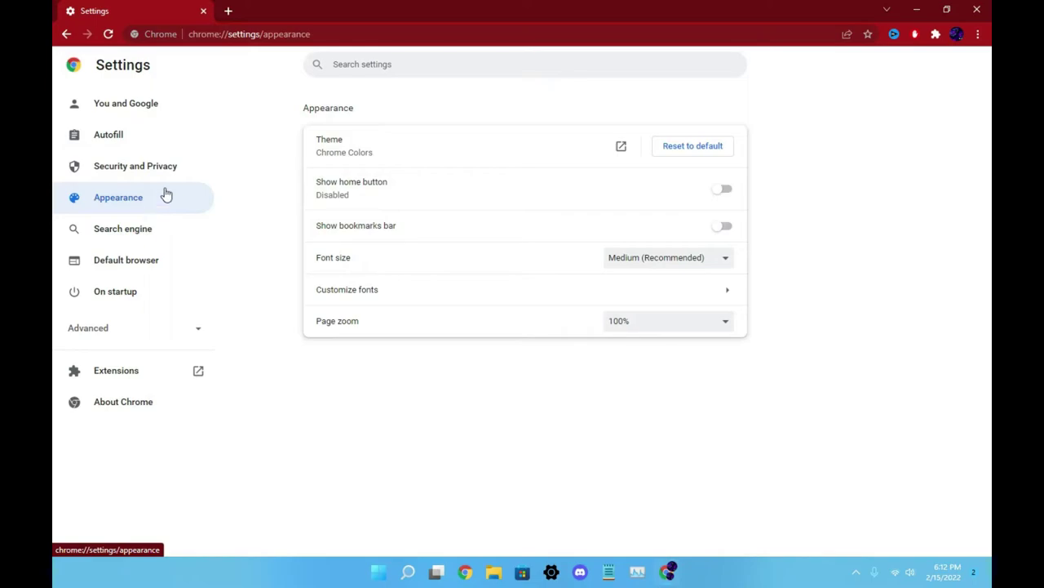
left_click(630, 261)
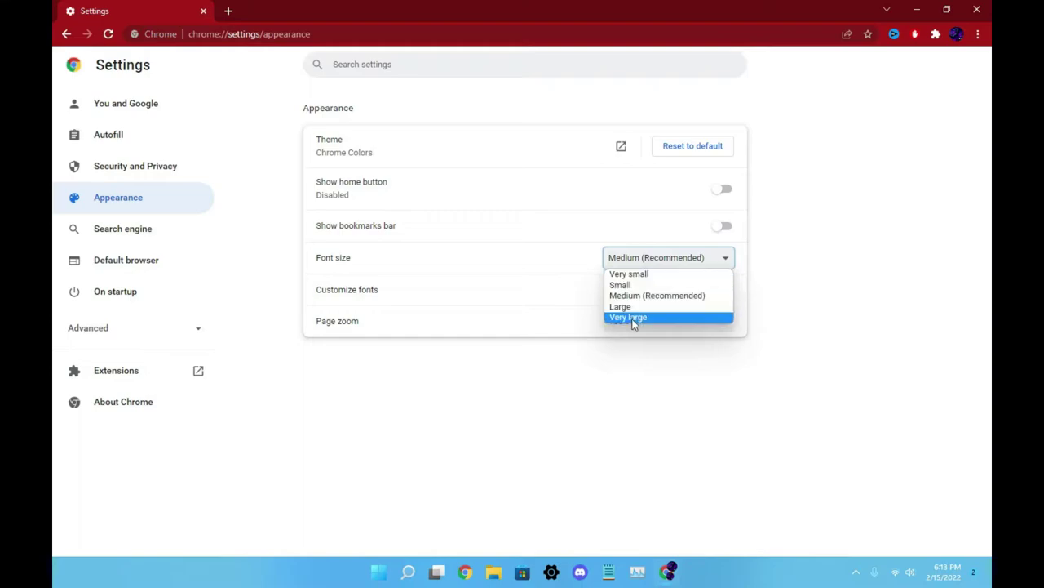
left_click(688, 432)
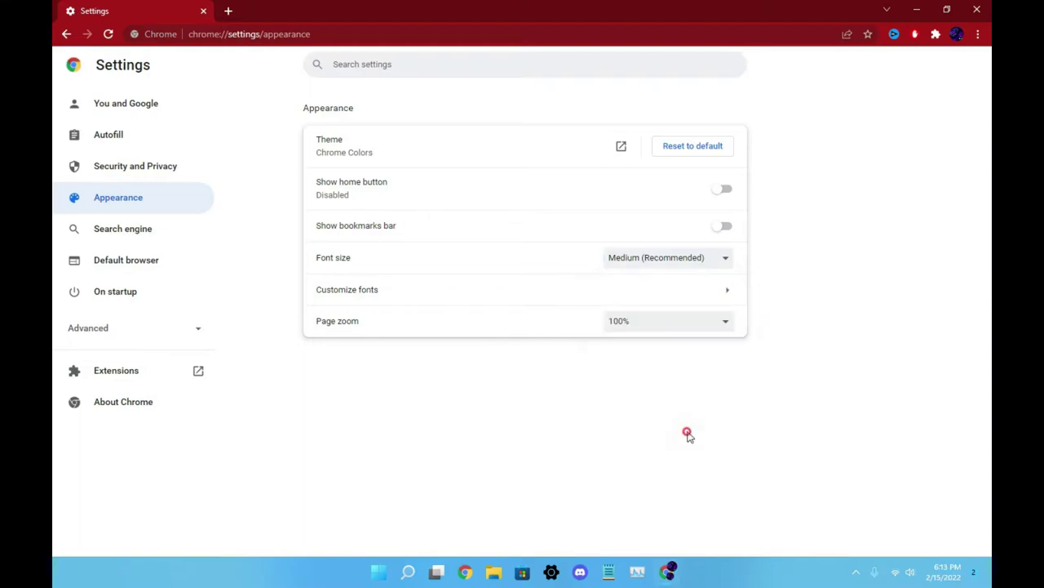
left_click(724, 263)
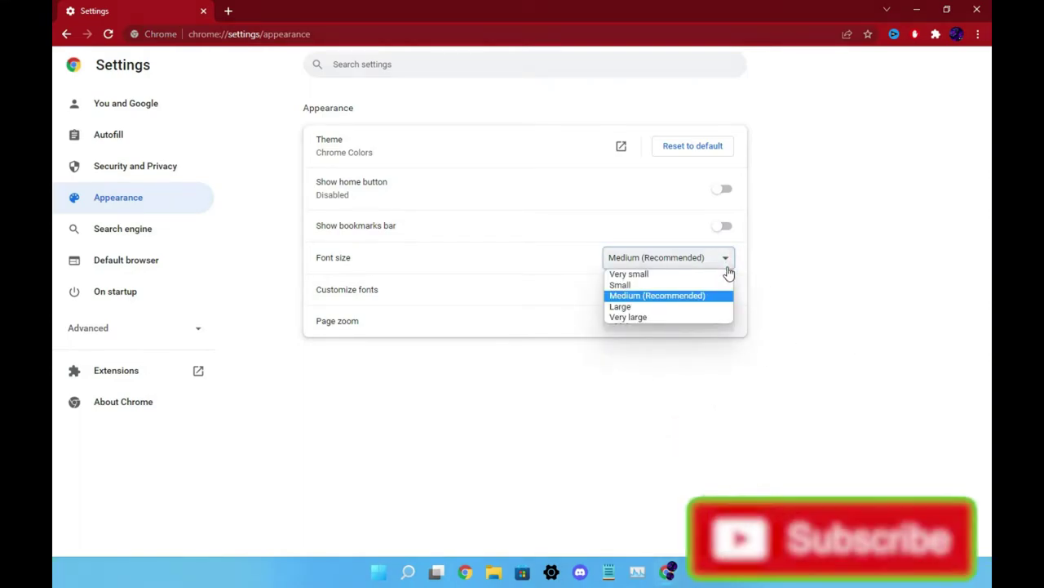
left_click(898, 303)
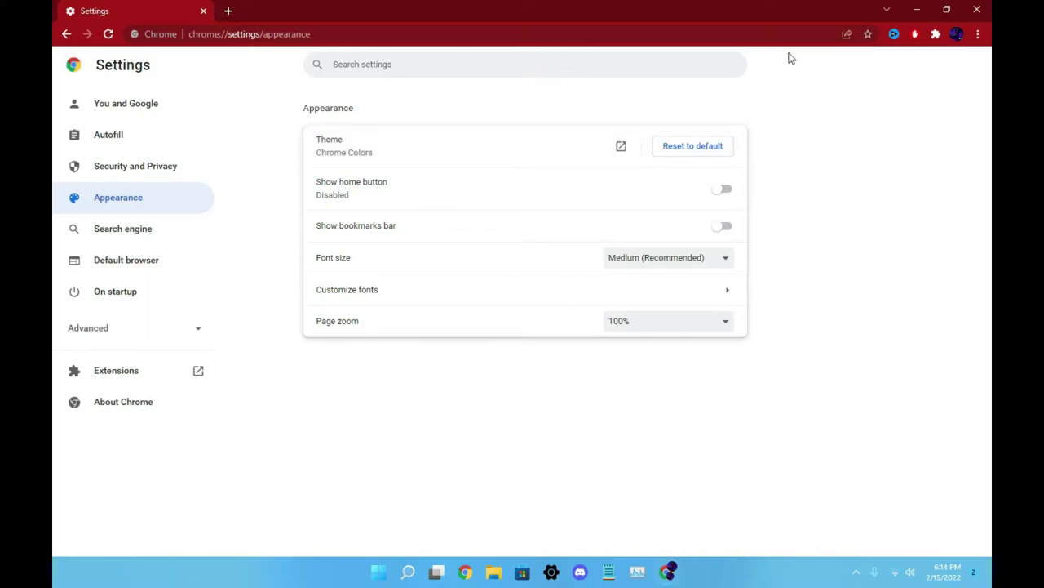
Step: Glance at Chrome themes in the Web Store, then check the search engine list, keeping Google
left_click(507, 151)
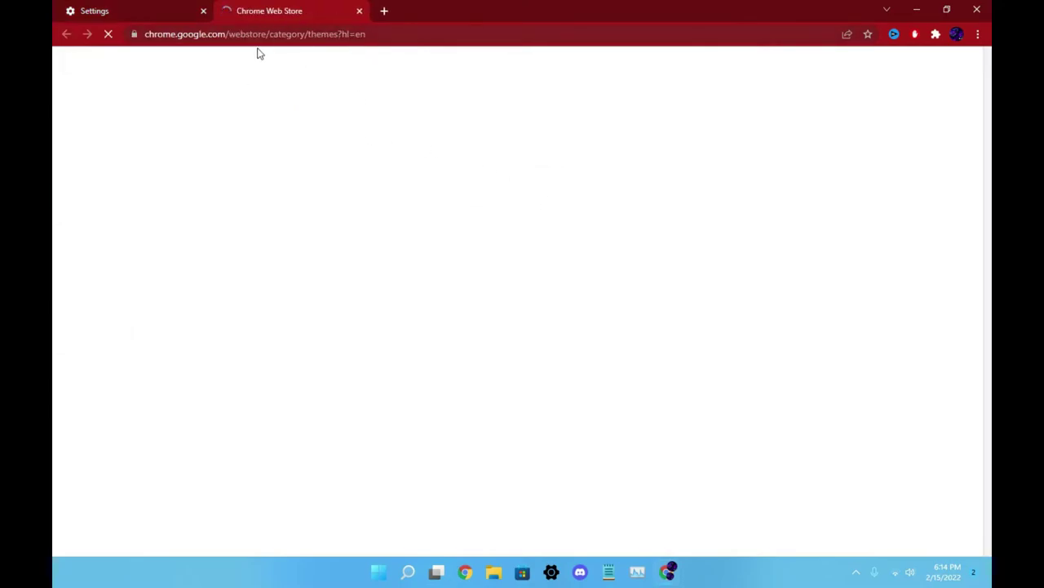
left_click(359, 10)
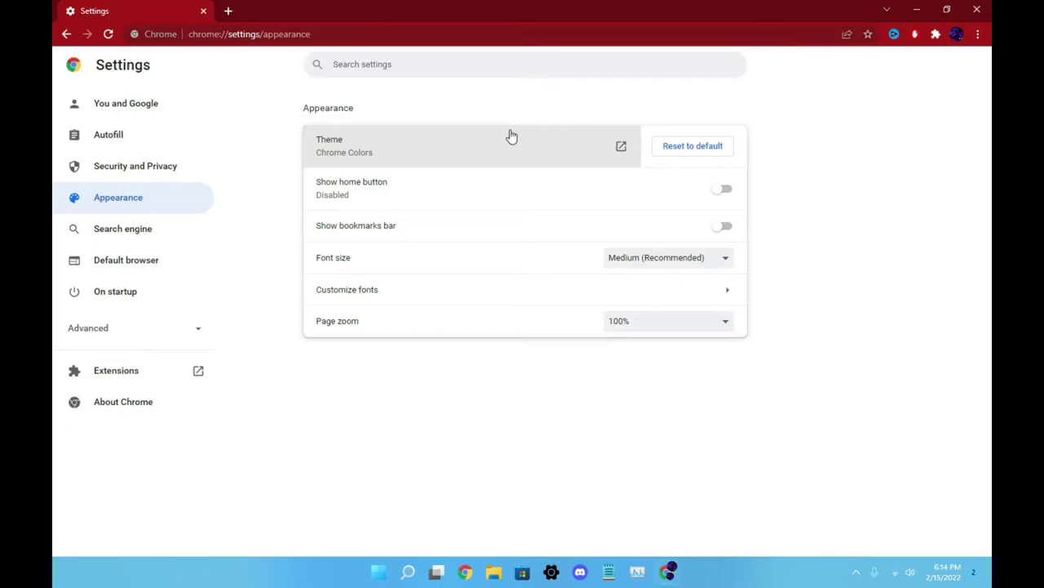
left_click(96, 231)
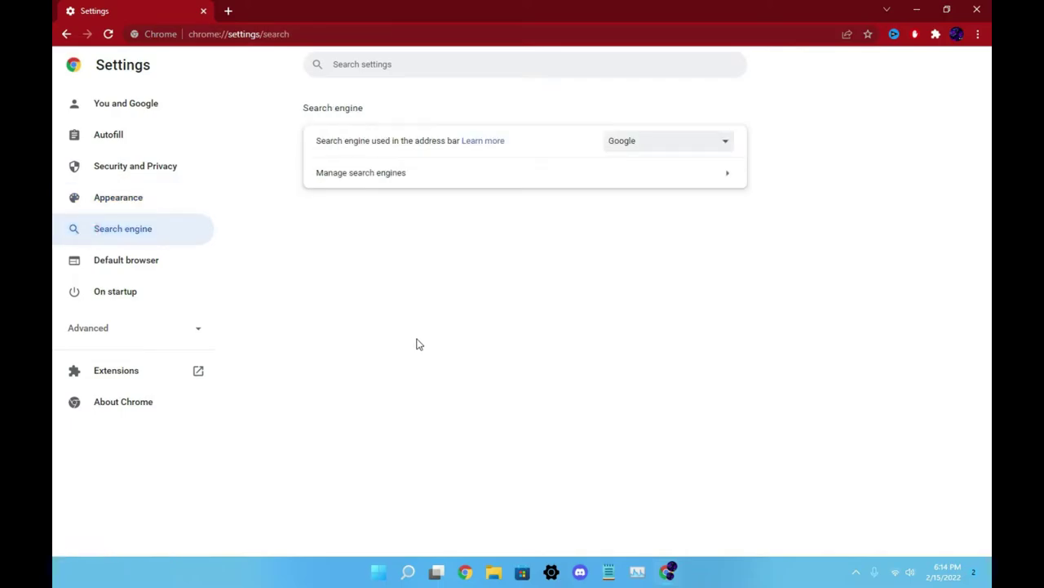
left_click(692, 143)
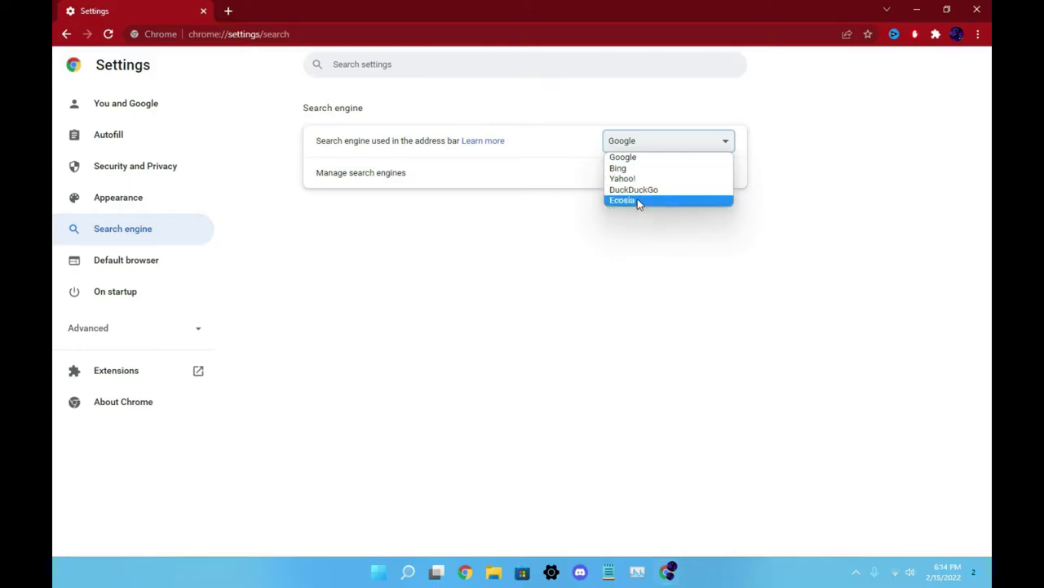
left_click(618, 286)
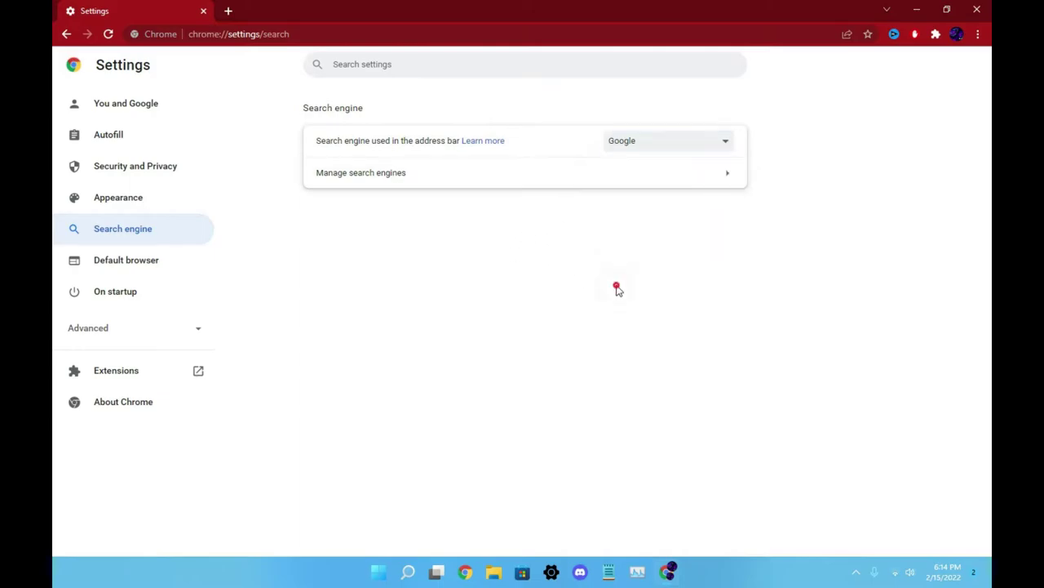
Step: View the Default browser and On startup sections, then expand the Advanced categories
left_click(152, 260)
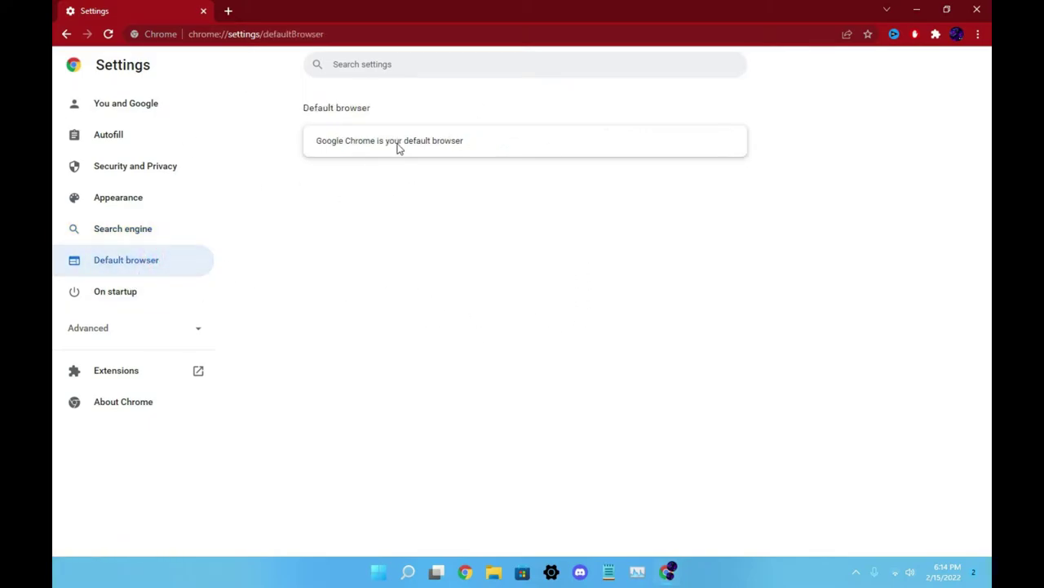
left_click(102, 294)
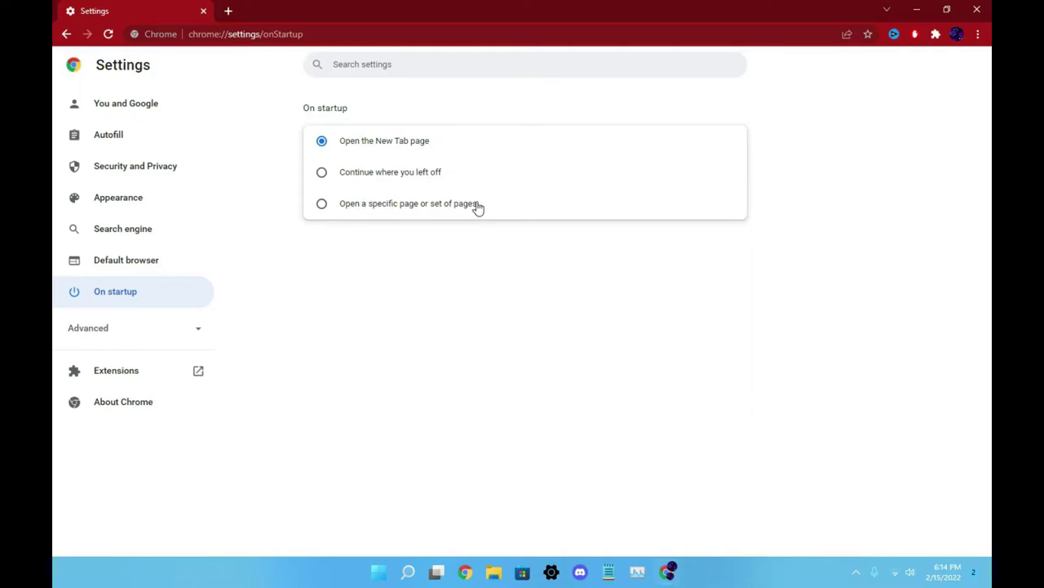
left_click(142, 323)
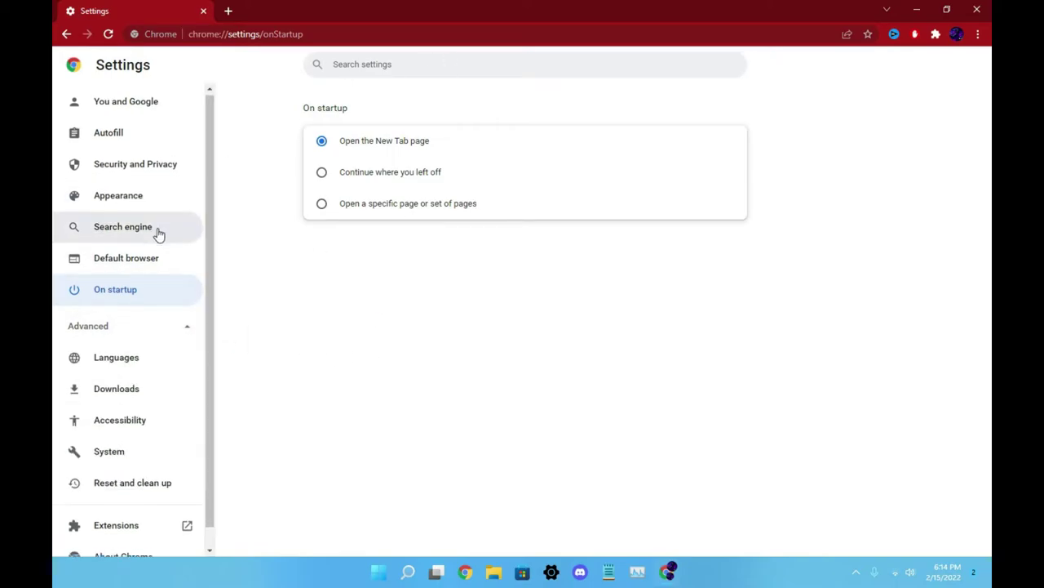
scroll(156, 278, "down", 1)
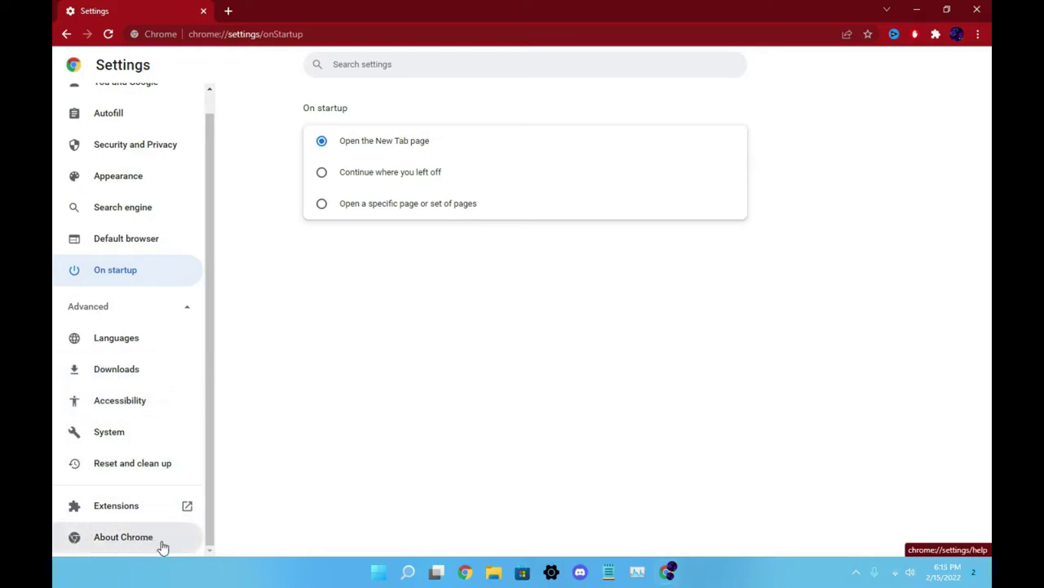
Step: Open Extensions in a new tab, close it, and go back to Default browser
left_click(126, 507)
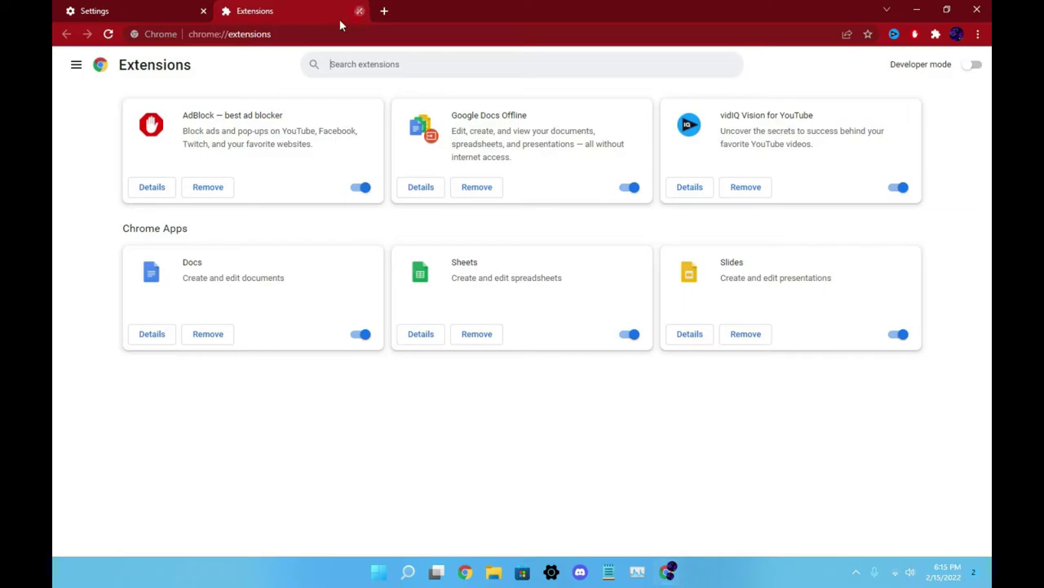
left_click(359, 11)
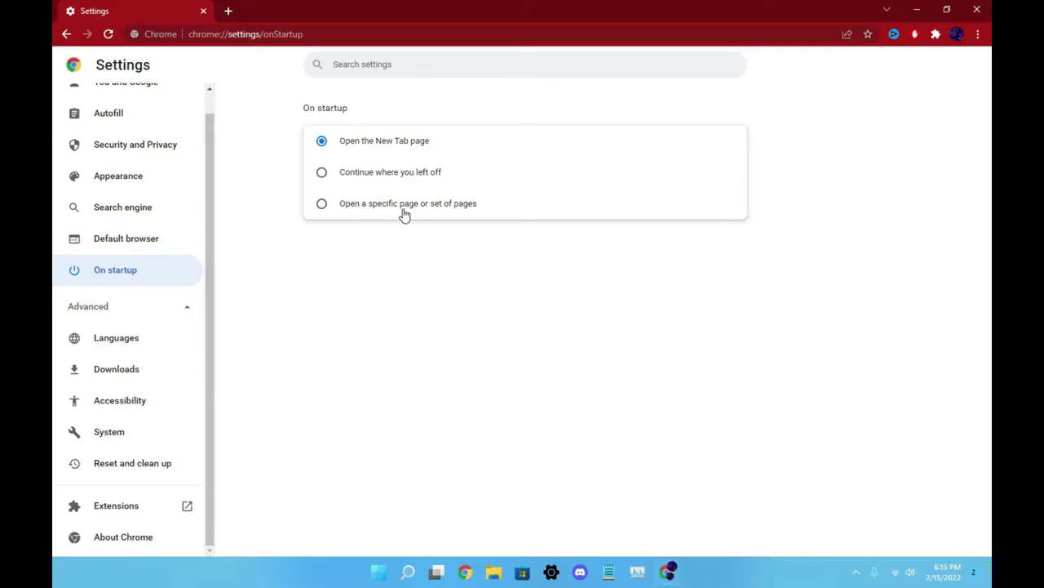
scroll(112, 220, "up", 1)
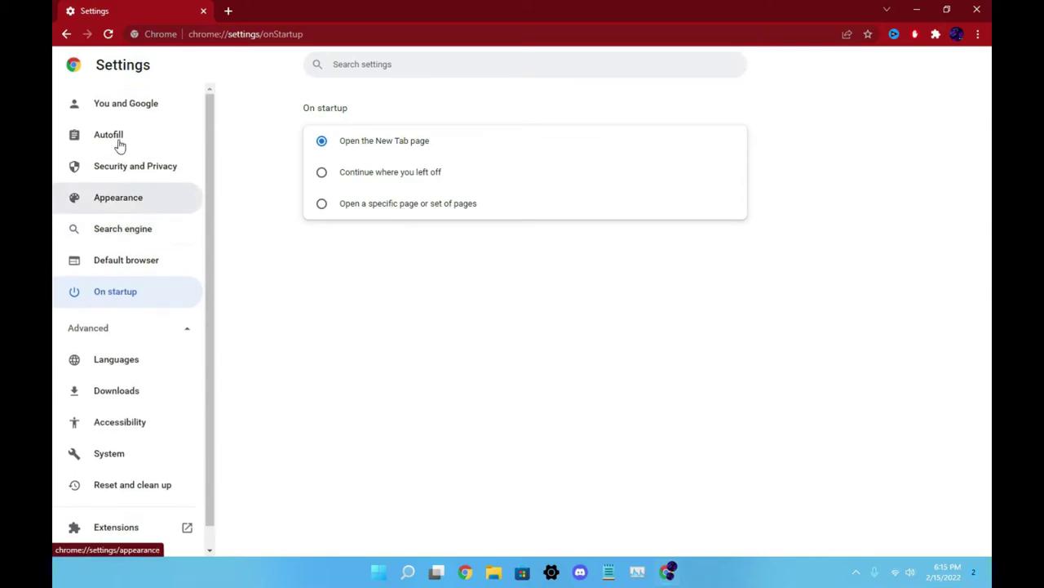
left_click(67, 34)
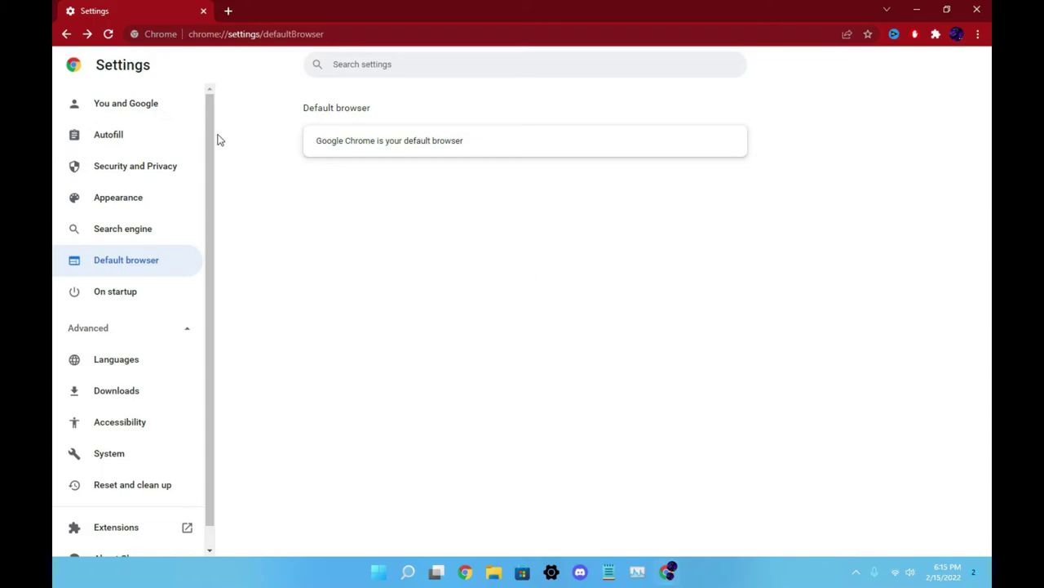
Step: Replace the Settings tab with a new tab and search Google for 'google'
left_click(228, 11)
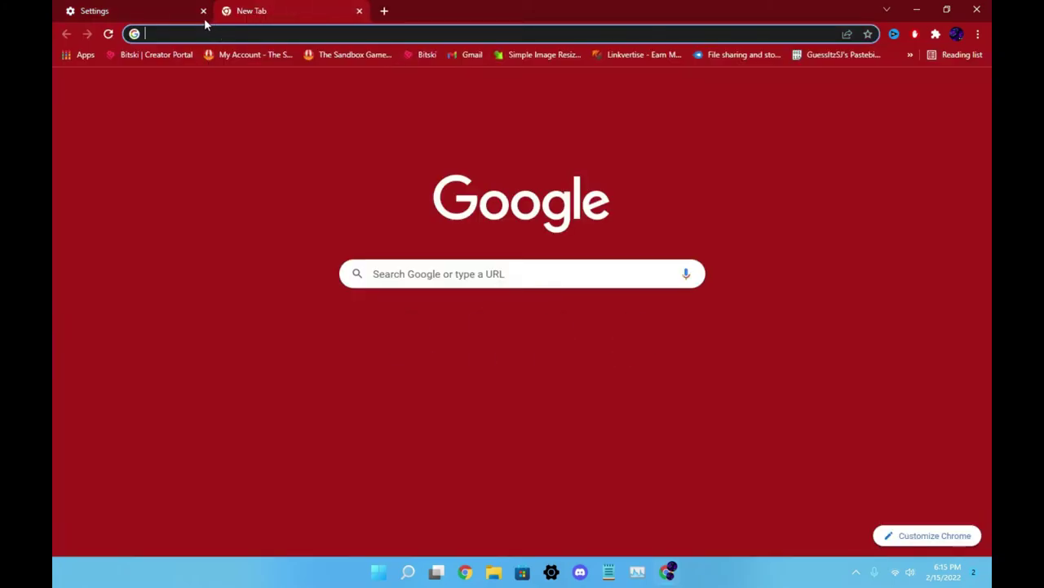
left_click(203, 11)
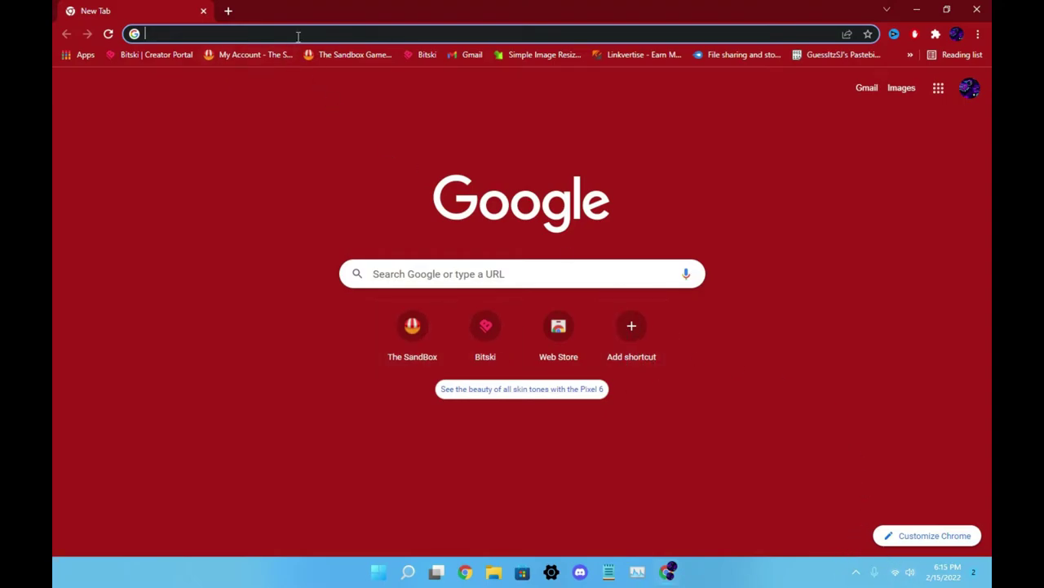
type("google")
key("Return")
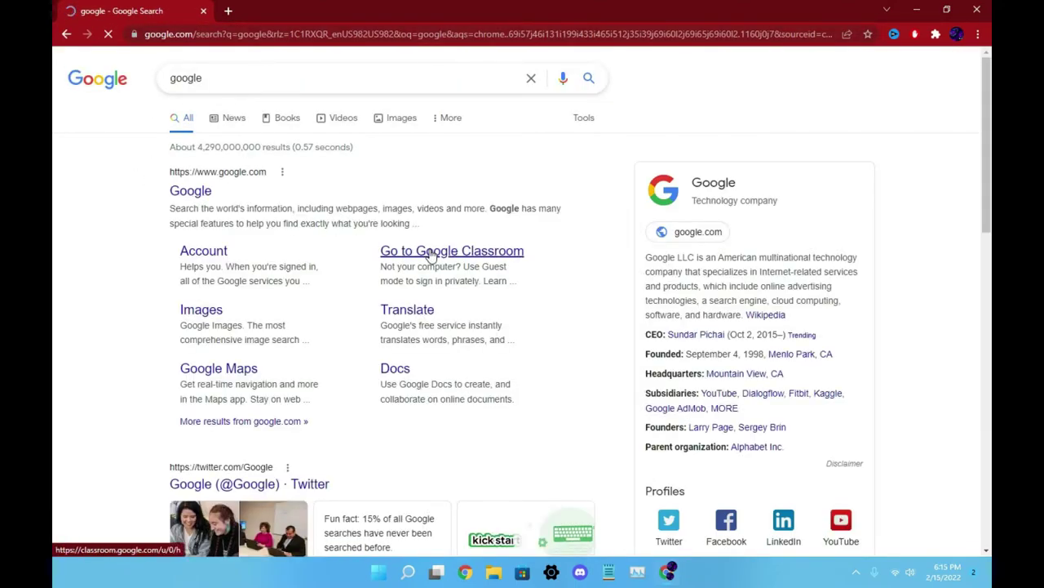
Step: Scroll through the search results, then close the Chrome window
scroll(392, 277, "down", 15)
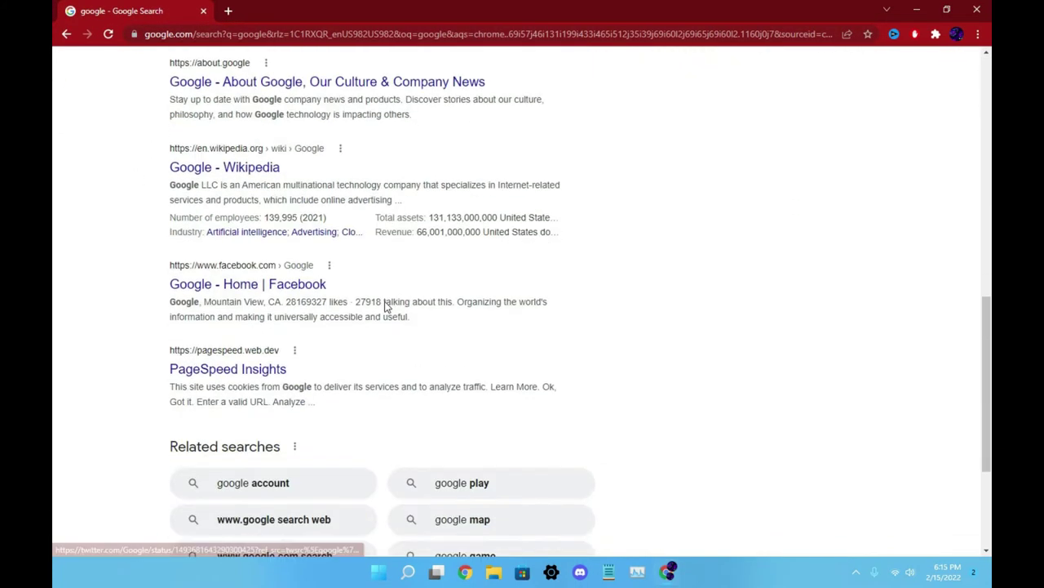
scroll(387, 336, "up", 15)
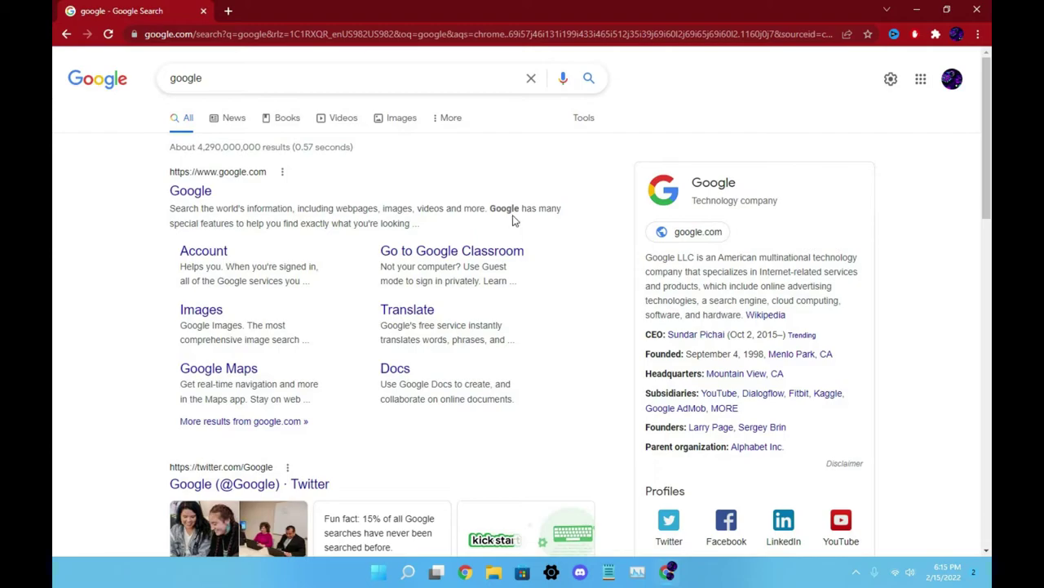
left_click(977, 10)
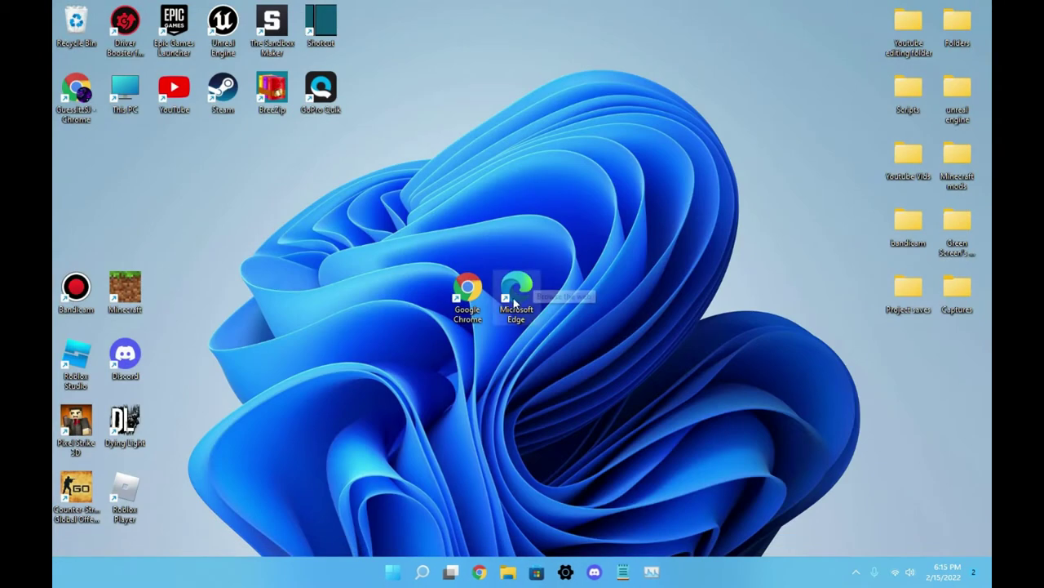
Step: Drag the Microsoft Edge shortcut up, then back down beside the Chrome shortcut
left_click_drag(517, 287, 566, 226)
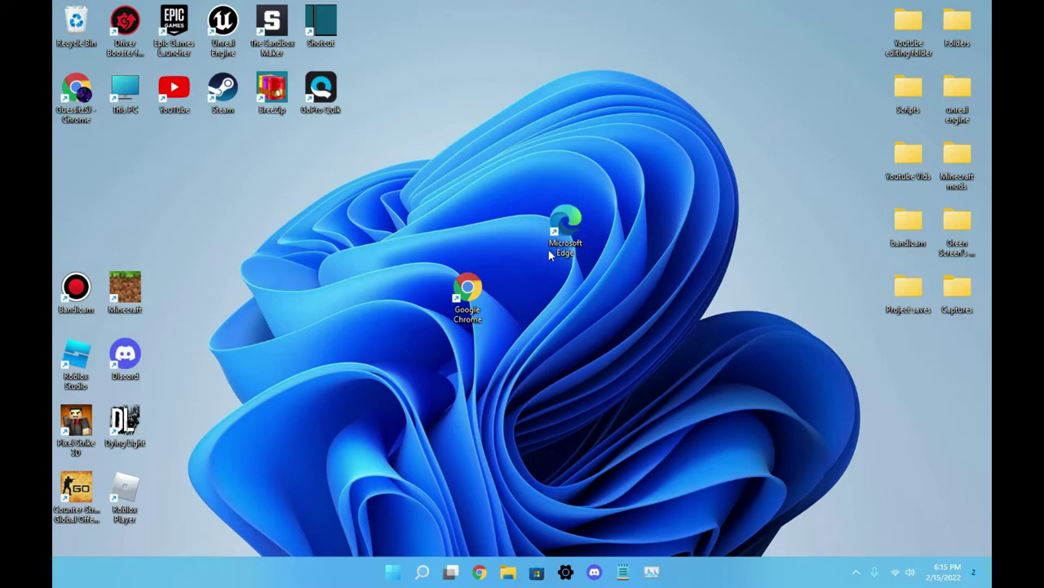
left_click_drag(549, 249, 553, 315)
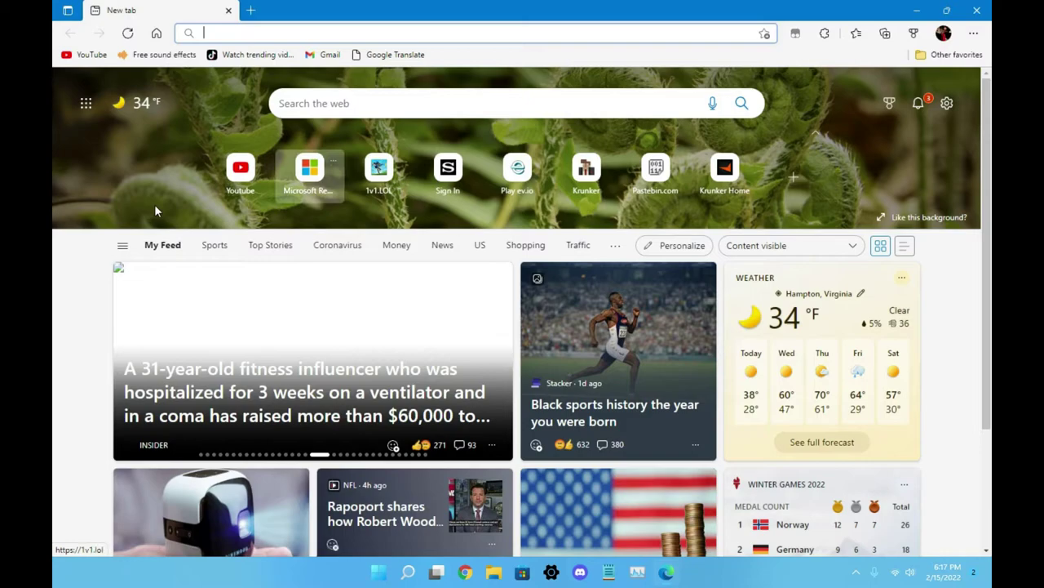
Step: From Edge's main menu, zoom the page in to 175%, then back to 100%
left_click(976, 34)
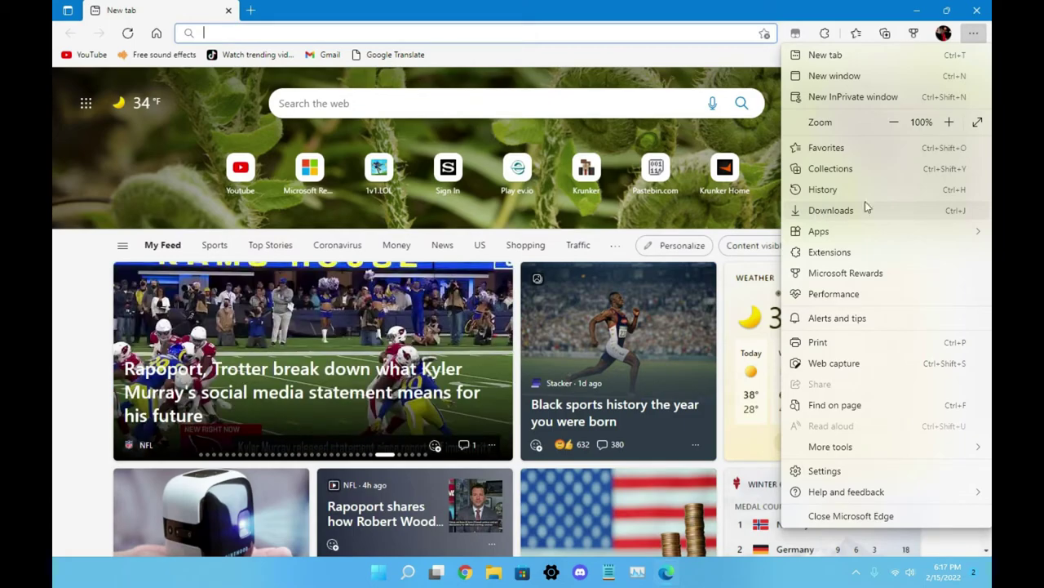
left_click(949, 122)
left_click(949, 121)
left_click(949, 122)
left_click(949, 121)
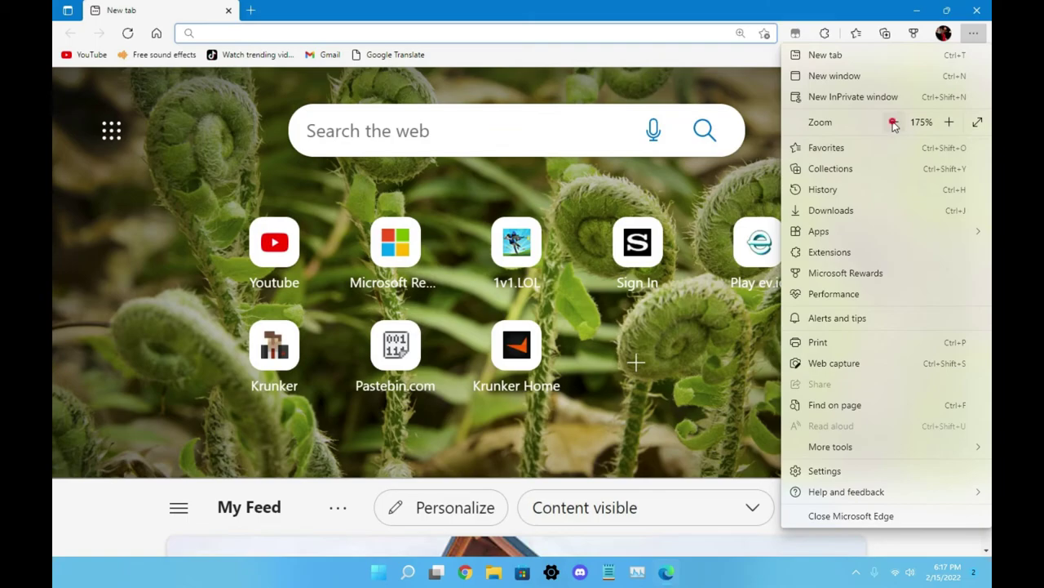
left_click(893, 121)
left_click(893, 122)
left_click(894, 121)
left_click(894, 121)
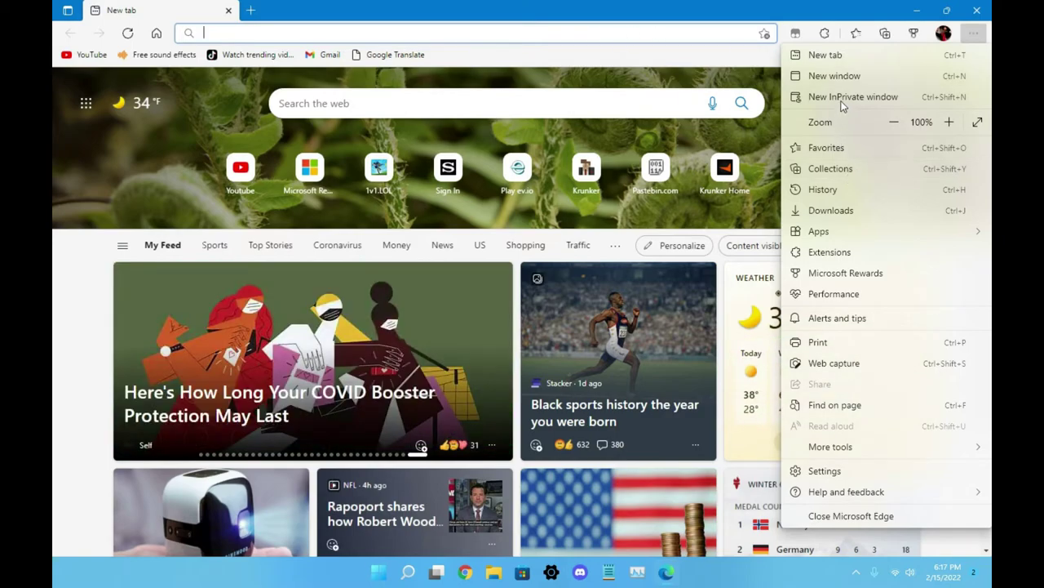
Step: Open Edge Settings and review Appearance: 100% page zoom, Favorites, Collections and Home buttons on
left_click(826, 472)
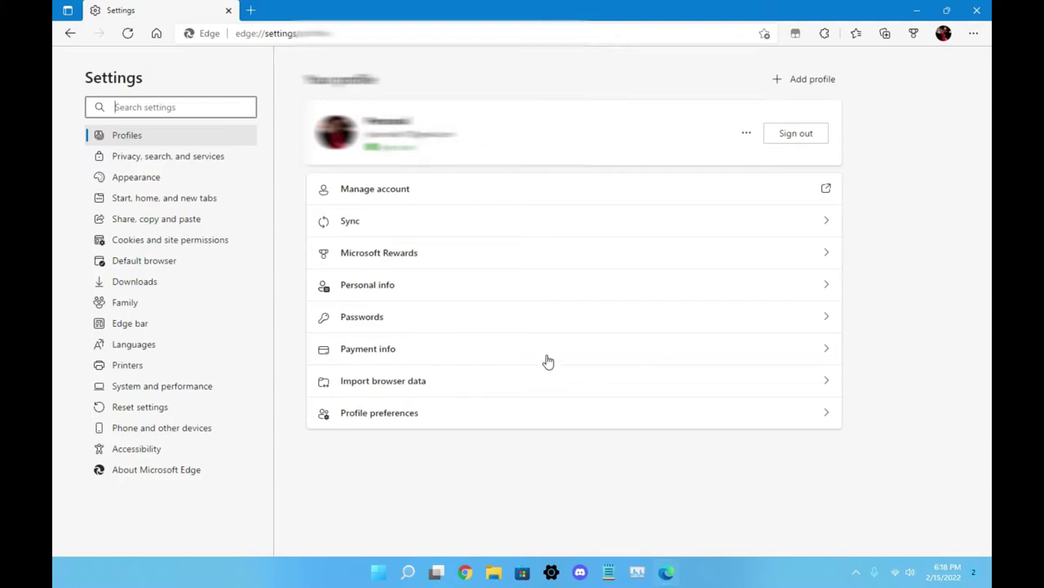
left_click(161, 186)
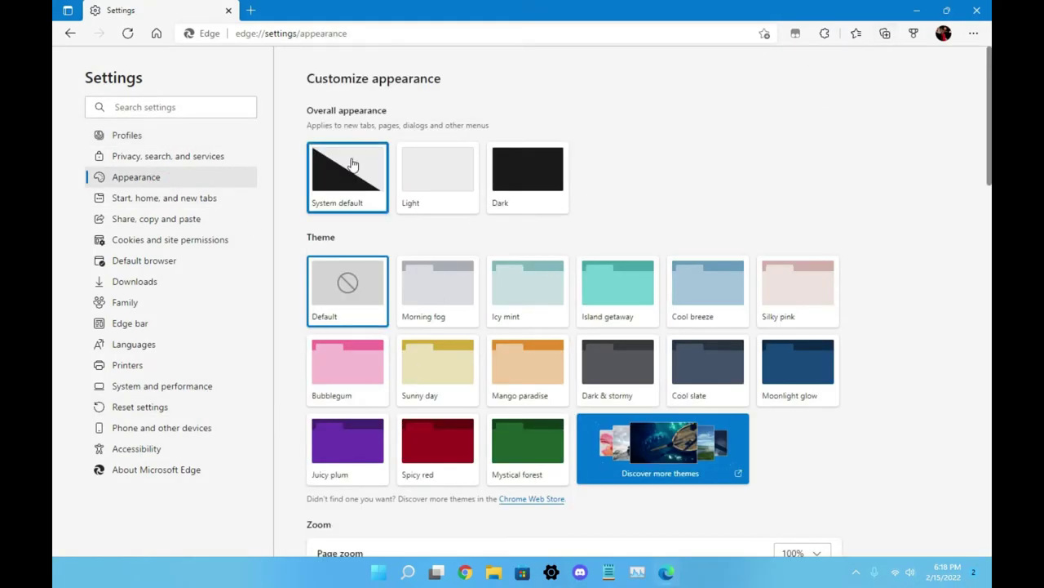
scroll(759, 315, "down", 5)
scroll(571, 397, "down", 2)
scroll(538, 245, "up", 7)
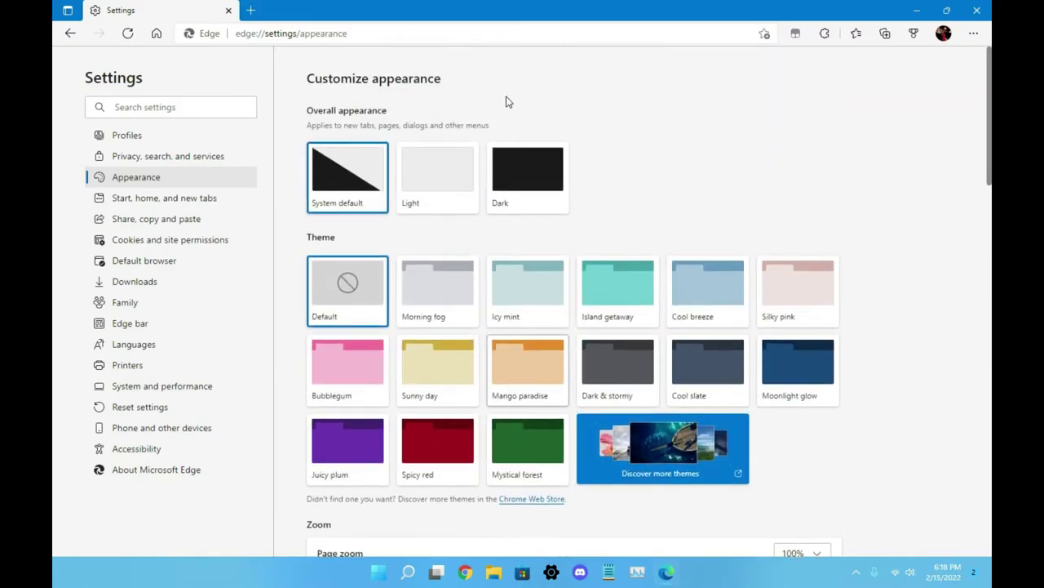
scroll(659, 225, "down", 8)
scroll(658, 226, "down", 4)
scroll(741, 319, "up", 11)
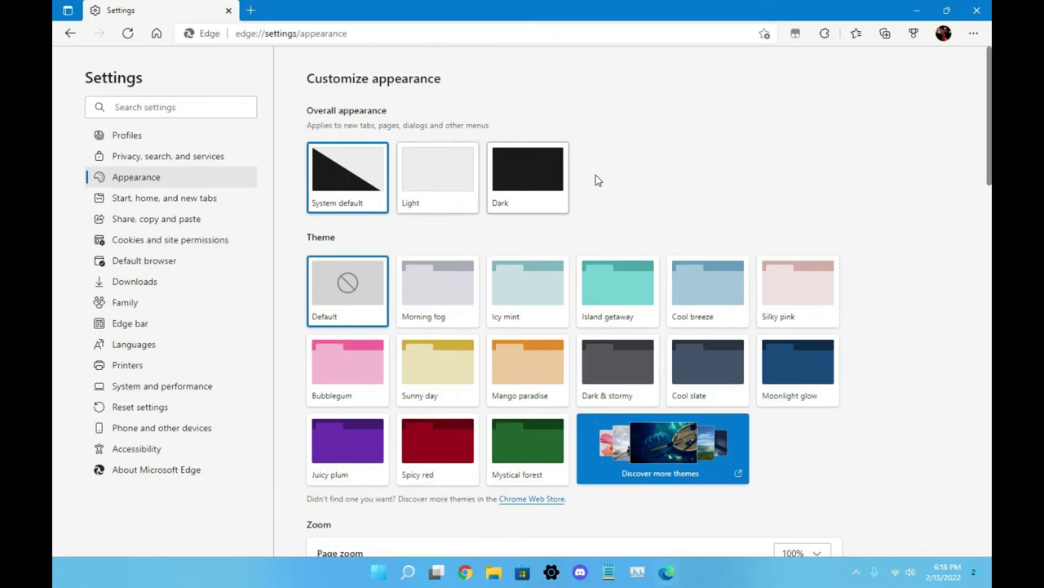
scroll(816, 300, "down", 2)
scroll(816, 300, "down", 1)
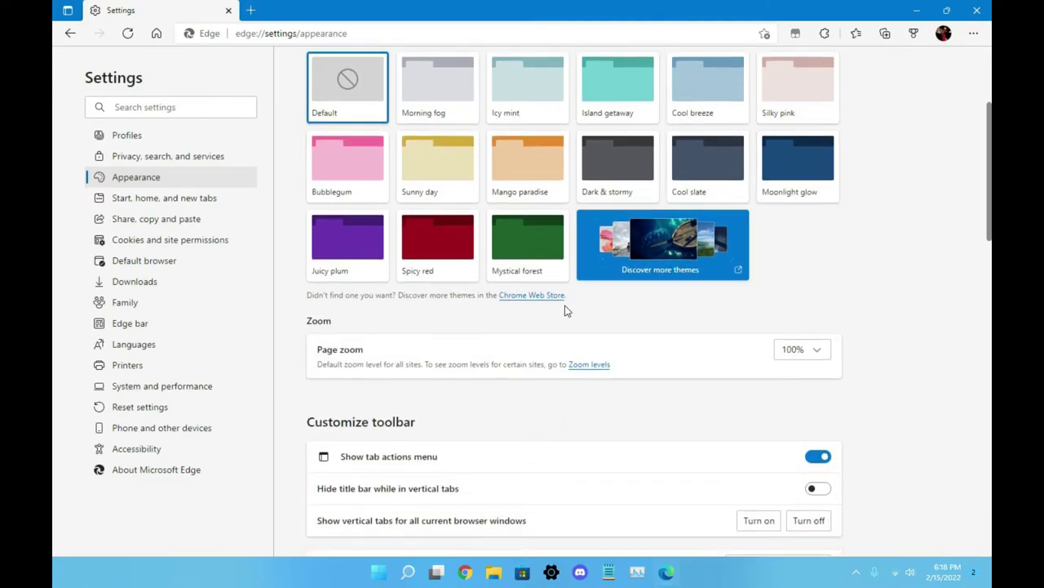
scroll(613, 193, "down", 2)
scroll(339, 283, "up", 3)
scroll(674, 331, "down", 6)
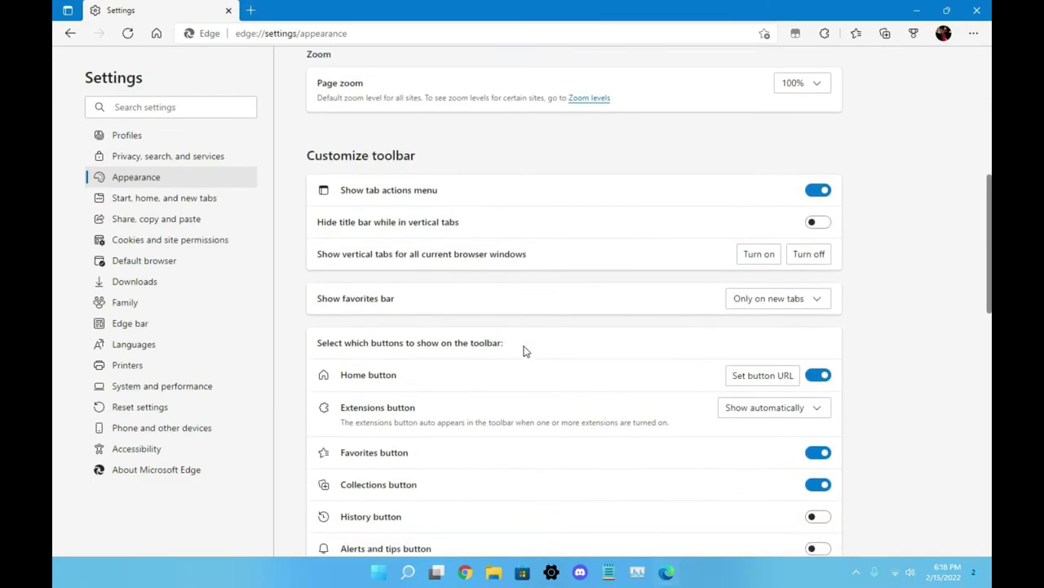
scroll(674, 320, "up", 2)
scroll(666, 316, "down", 7)
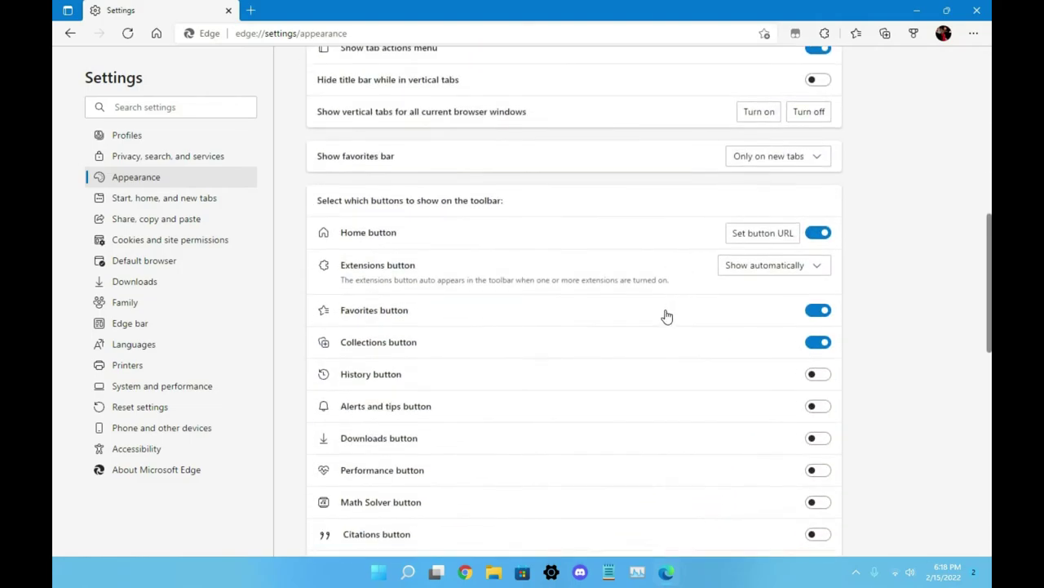
Step: Remove the newly added Avira Password Manager extension from its notification
scroll(660, 319, "up", 4)
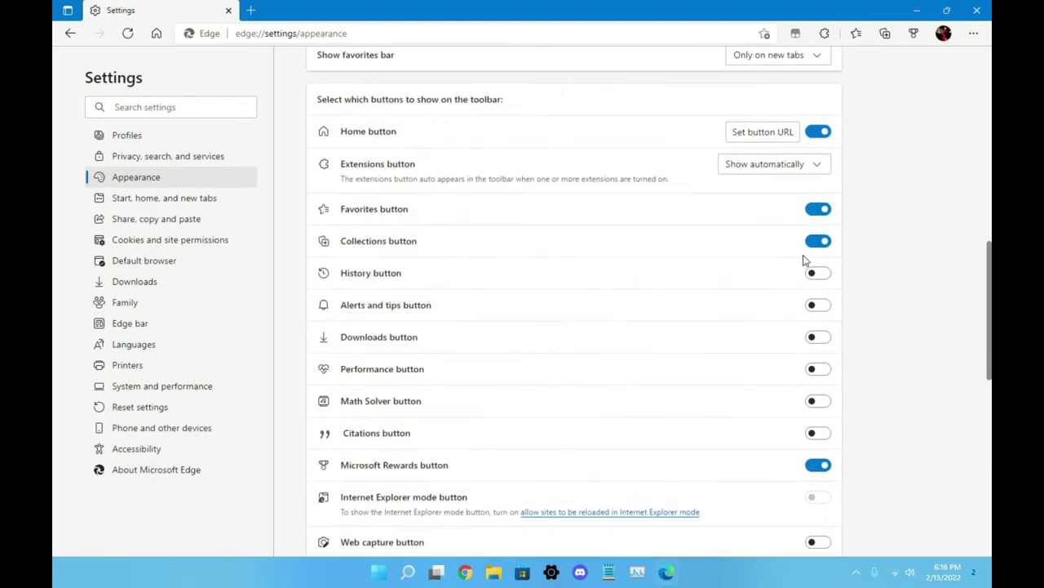
scroll(772, 268, "down", 8)
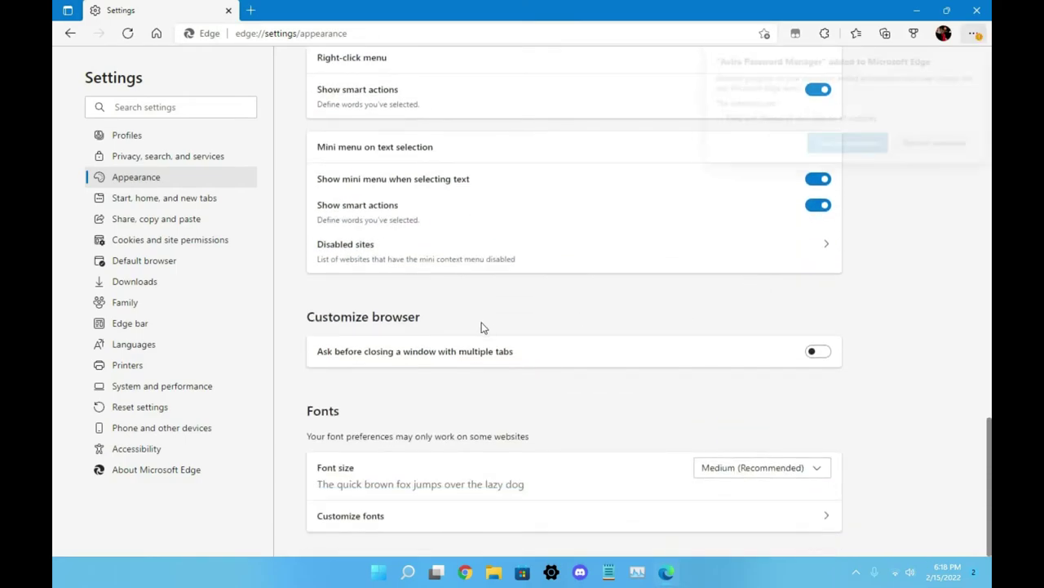
scroll(482, 326, "up", 6)
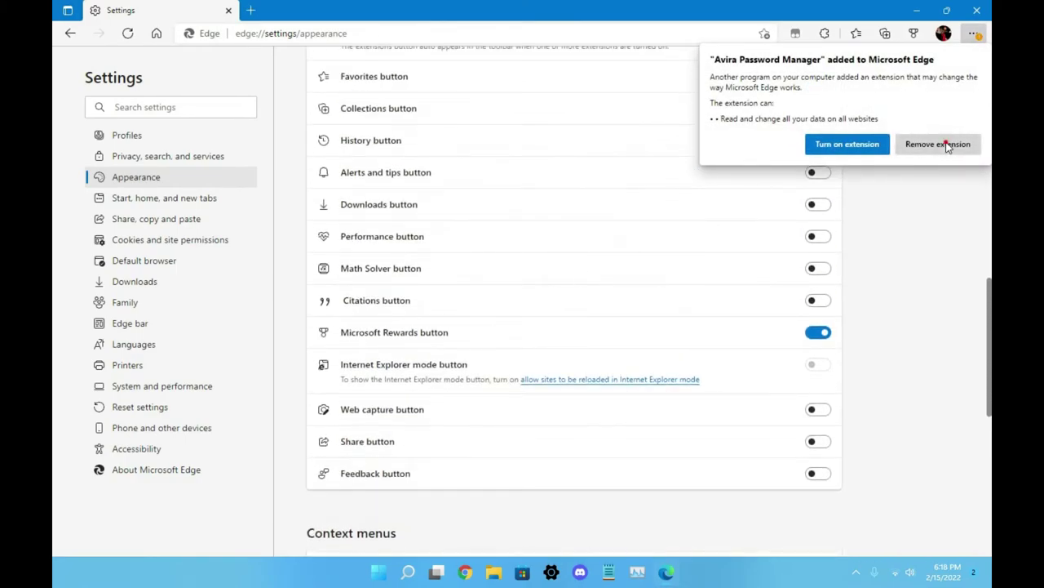
left_click(947, 145)
scroll(697, 283, "up", 4)
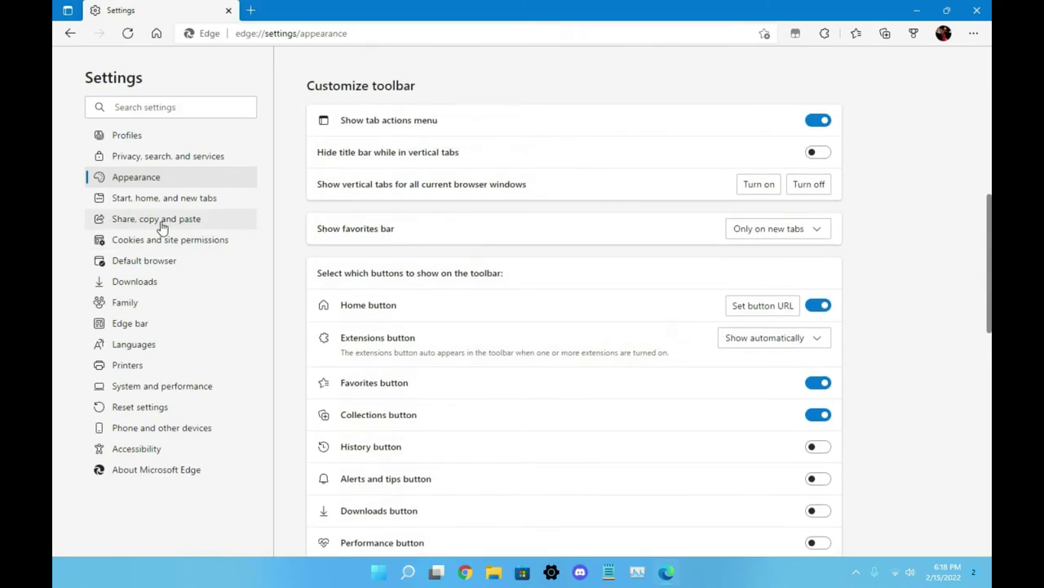
Step: Show Edge's Start, home, and new tabs settings, set to open the new tab page
left_click(153, 201)
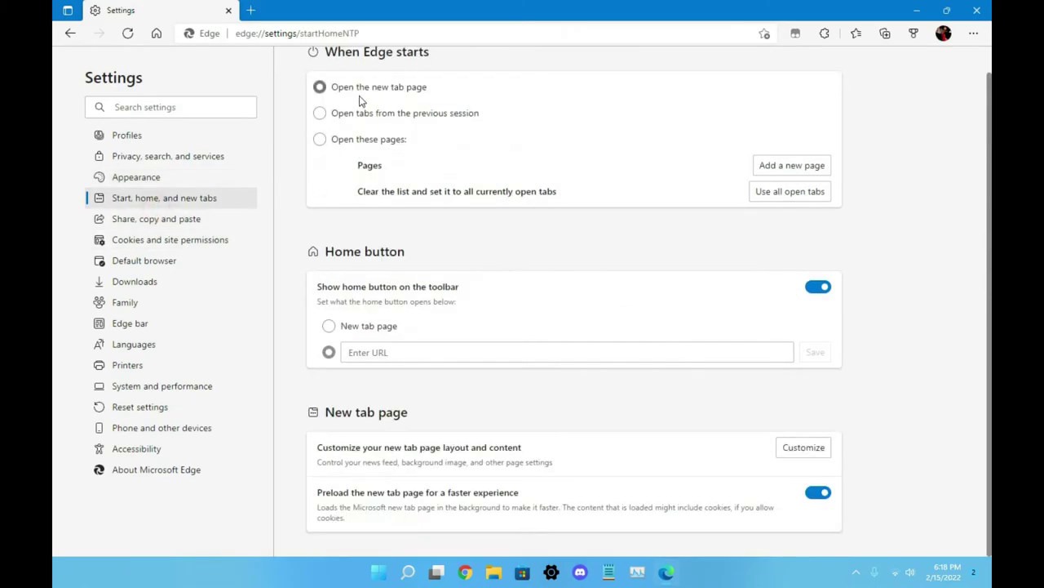
scroll(359, 99, "up", 1)
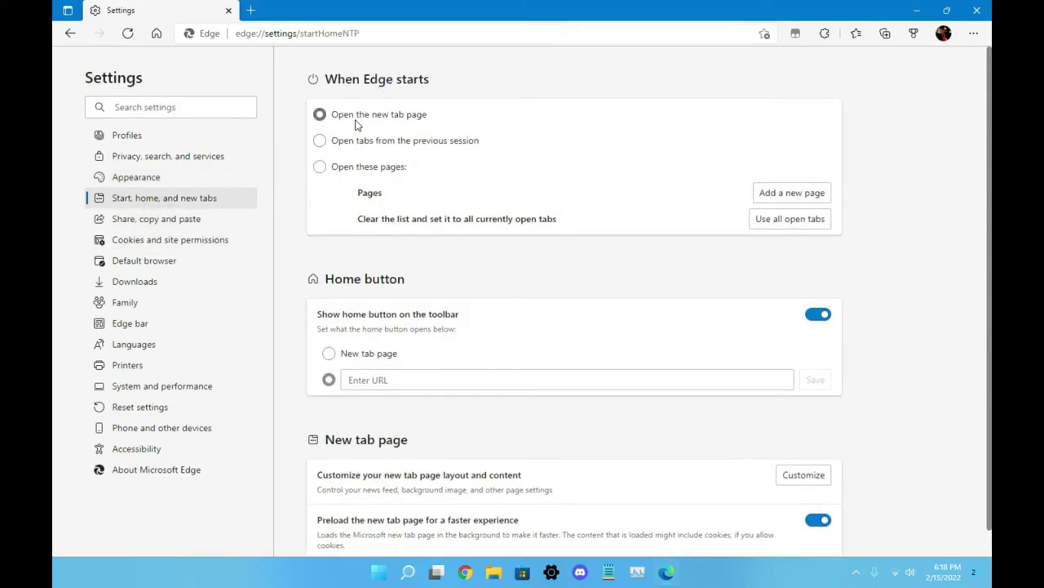
scroll(348, 173, "down", 1)
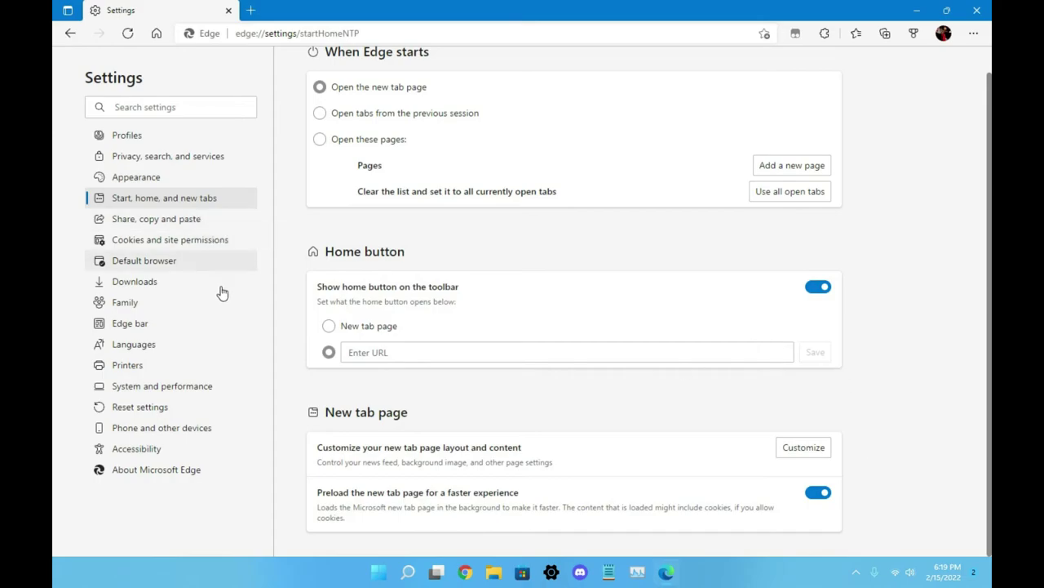
Step: Step through Cookies and site permissions and Default browser, ending on Family's Kids Mode settings
left_click(166, 242)
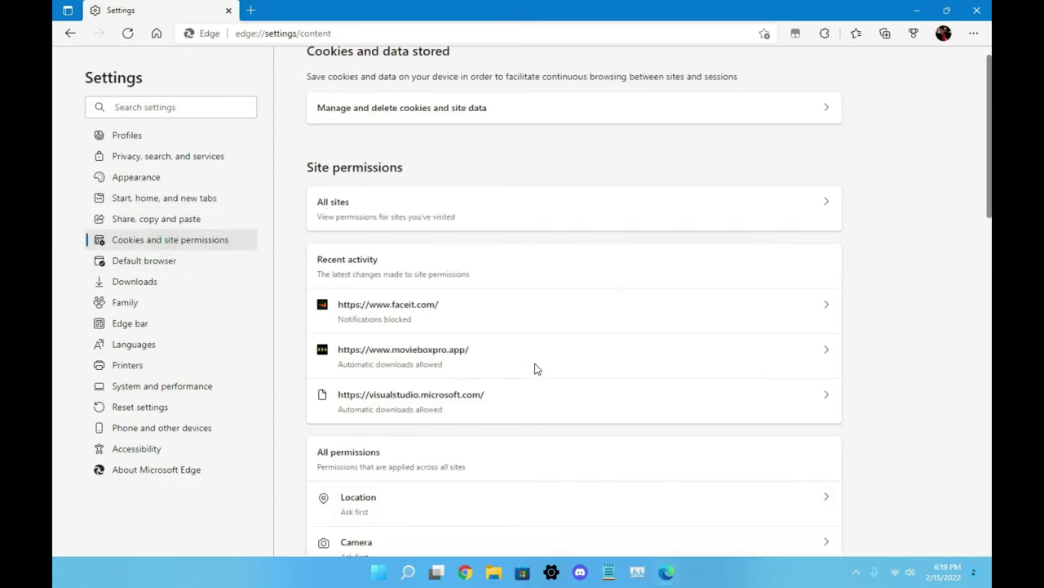
left_click(141, 263)
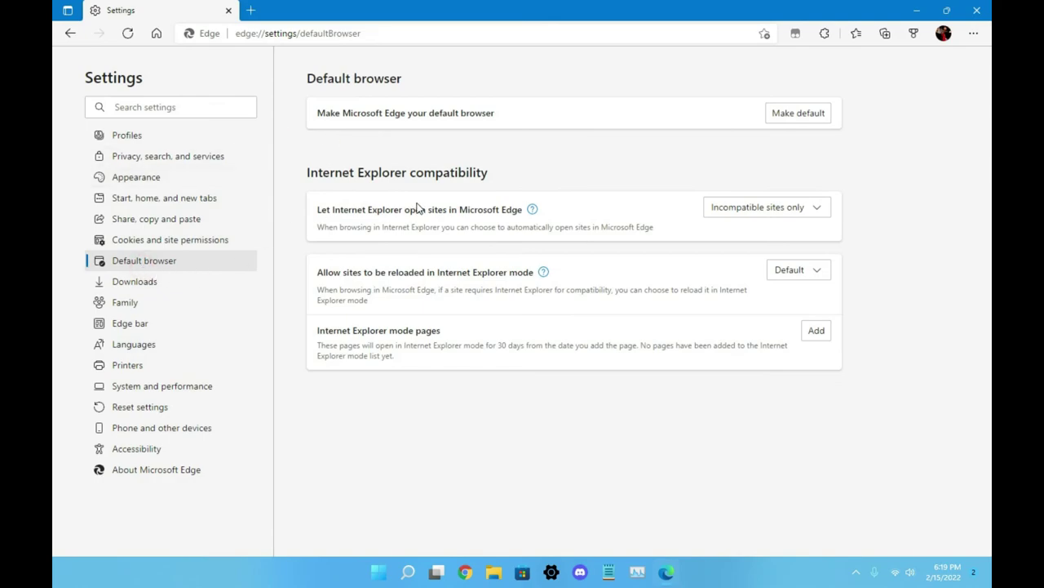
left_click(127, 302)
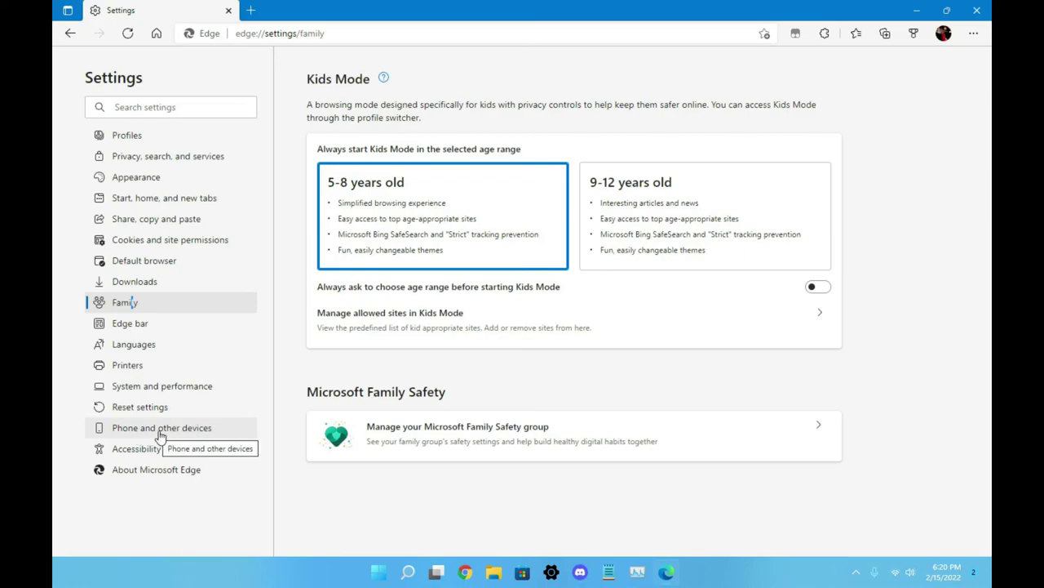
Step: Replace the Settings tab with a new tab and search Bing for 'google'
left_click(252, 11)
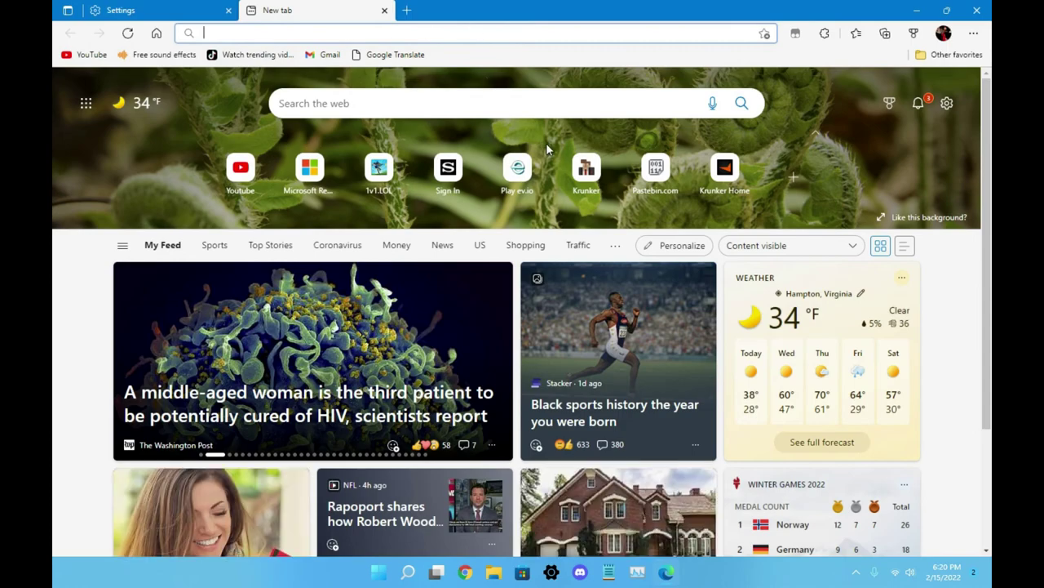
left_click(228, 11)
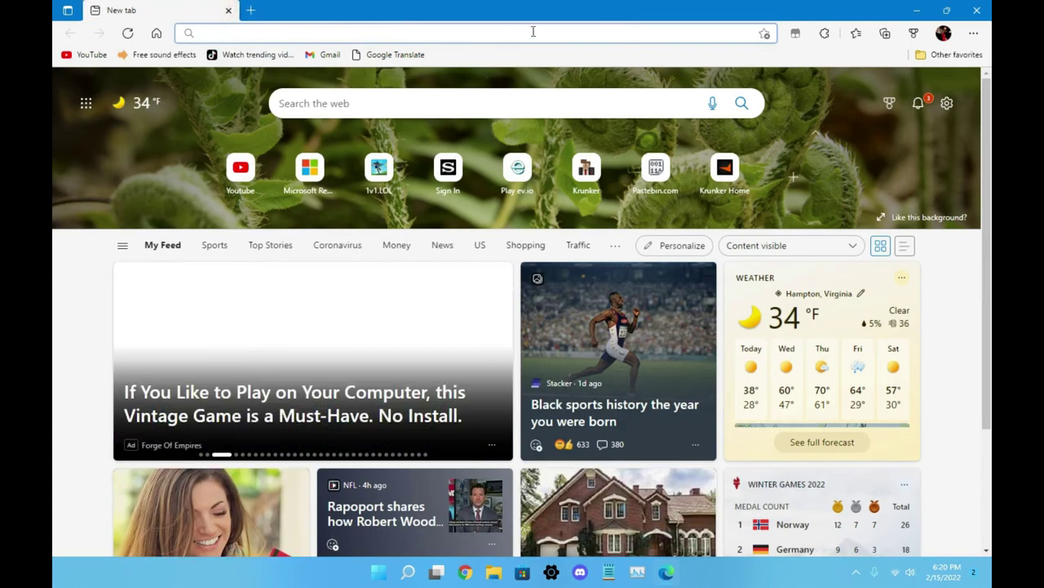
type("google.c")
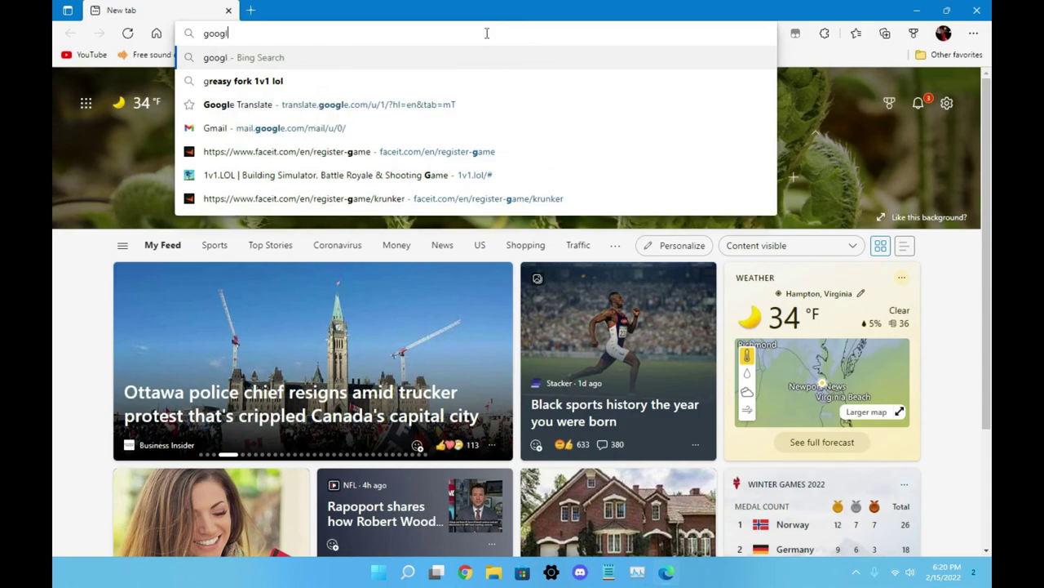
key("BackSpace")
key("BackSpace")
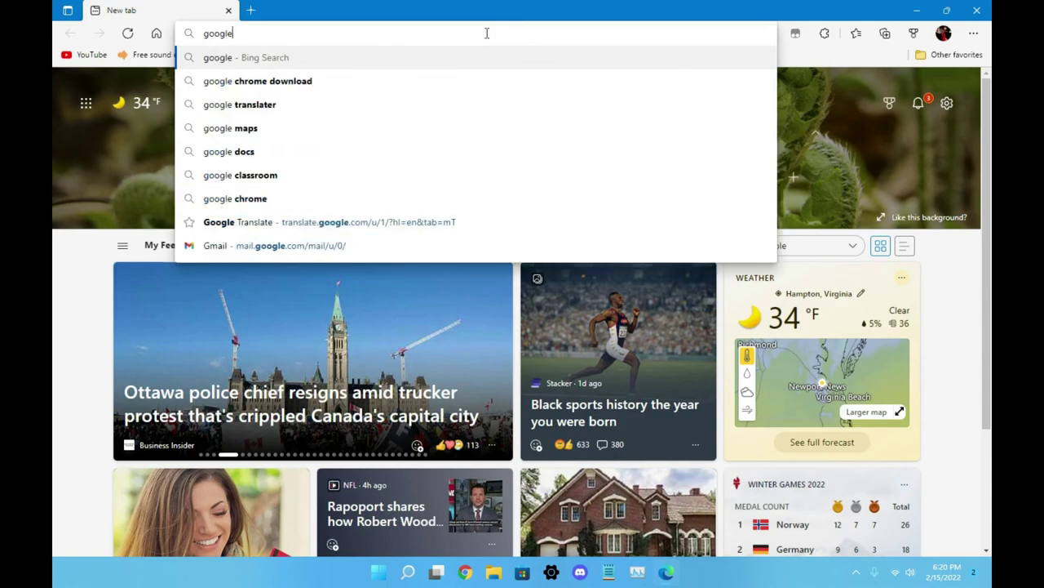
key("Return")
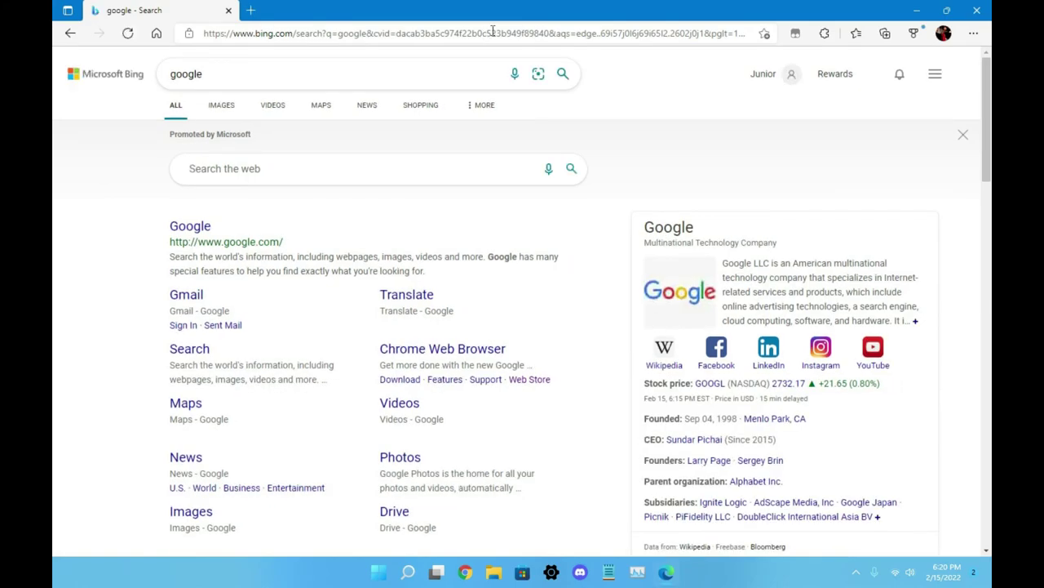
scroll(531, 205, "down", 8)
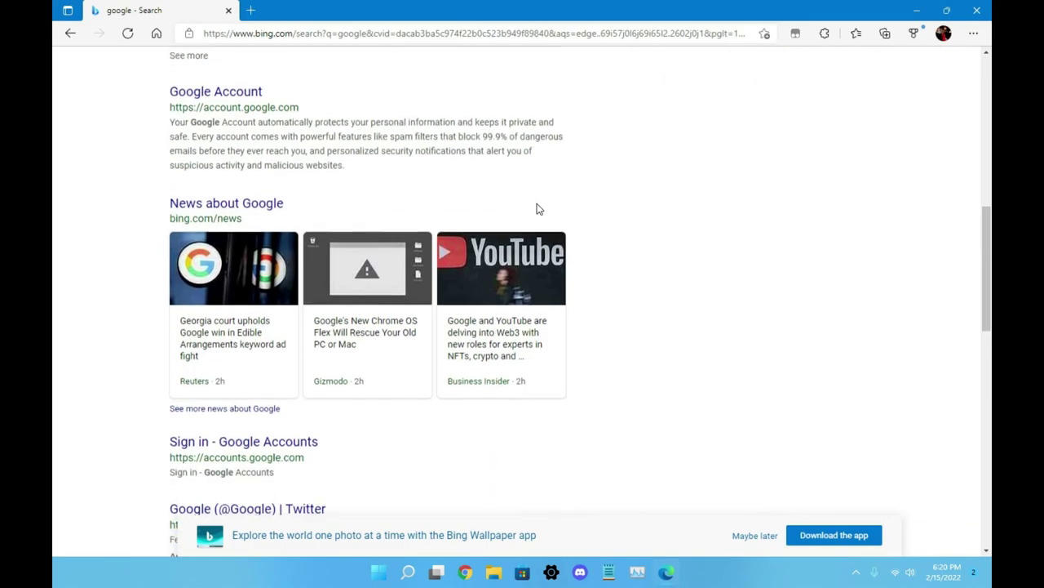
scroll(537, 209, "up", 6)
scroll(595, 234, "up", 3)
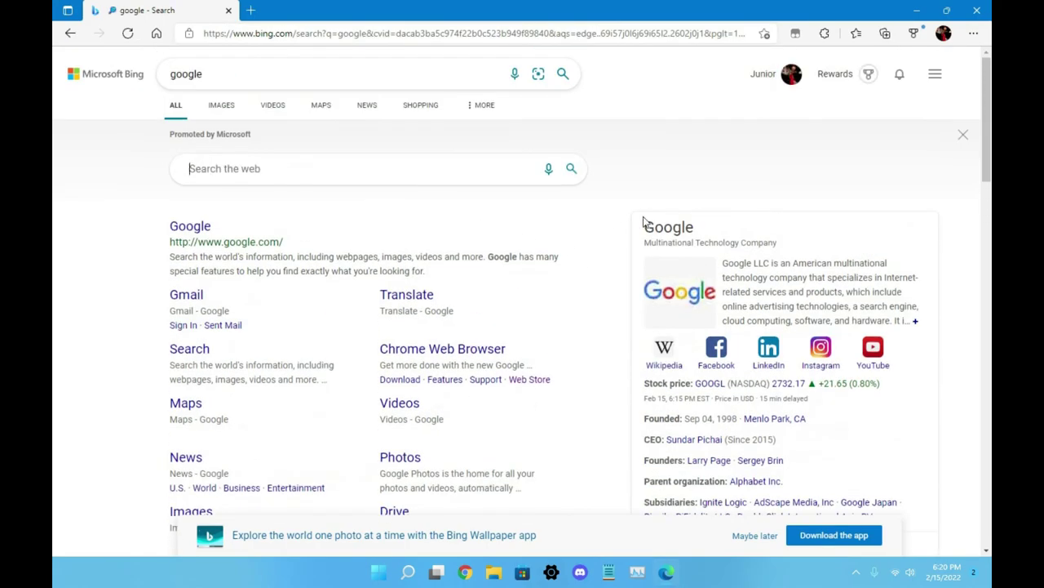
scroll(608, 253, "down", 6)
scroll(620, 281, "down", 10)
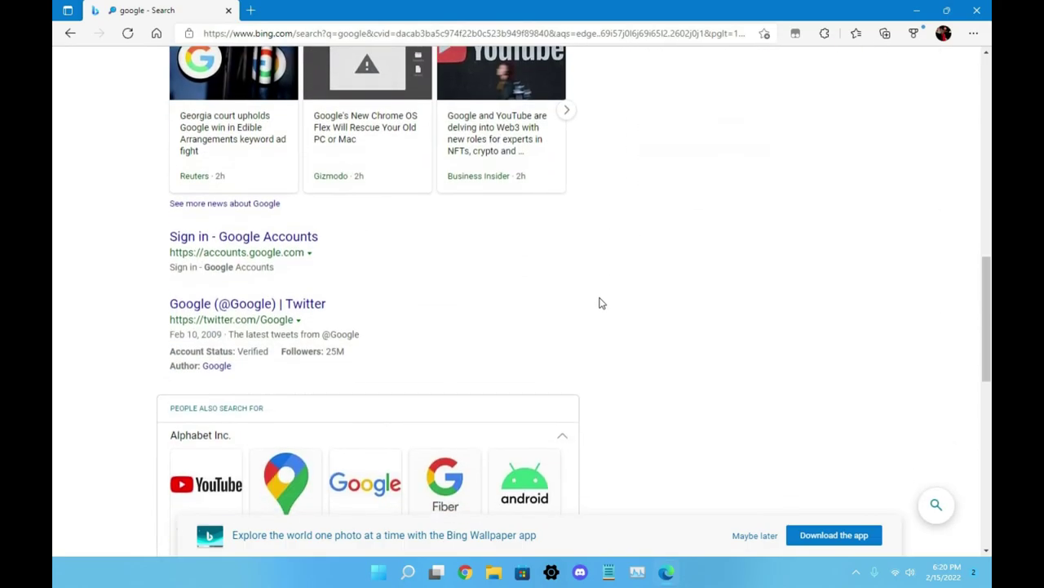
scroll(596, 297, "up", 9)
scroll(594, 298, "up", 3)
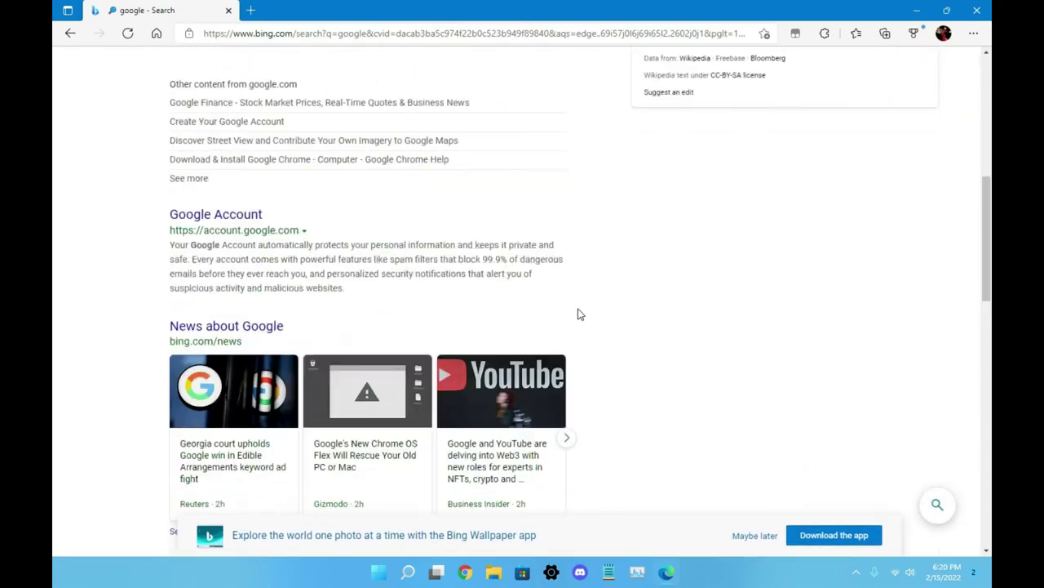
scroll(577, 310, "down", 9)
scroll(220, 459, "down", 1)
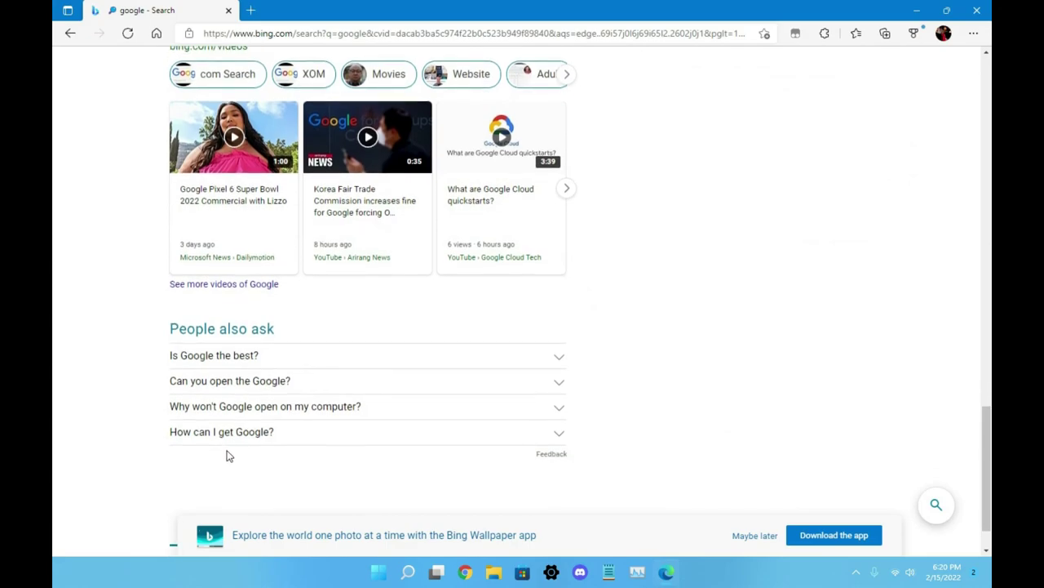
scroll(710, 318, "up", 10)
scroll(710, 318, "up", 5)
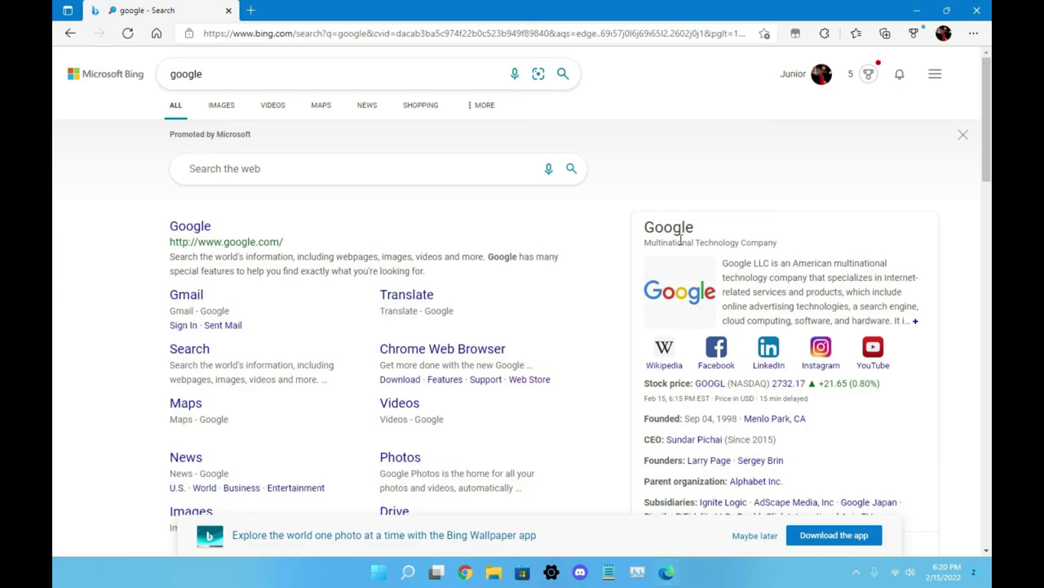
Step: Minimize and restore Edge, relaunch it from the desktop icon, then close its window
mouse_move(565, 7)
left_click(916, 10)
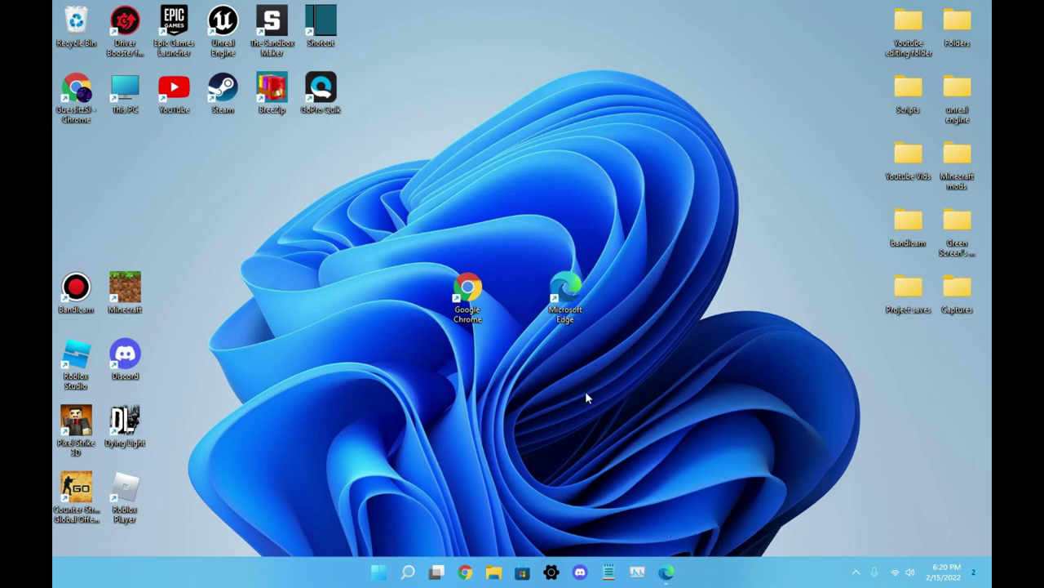
left_click(667, 571)
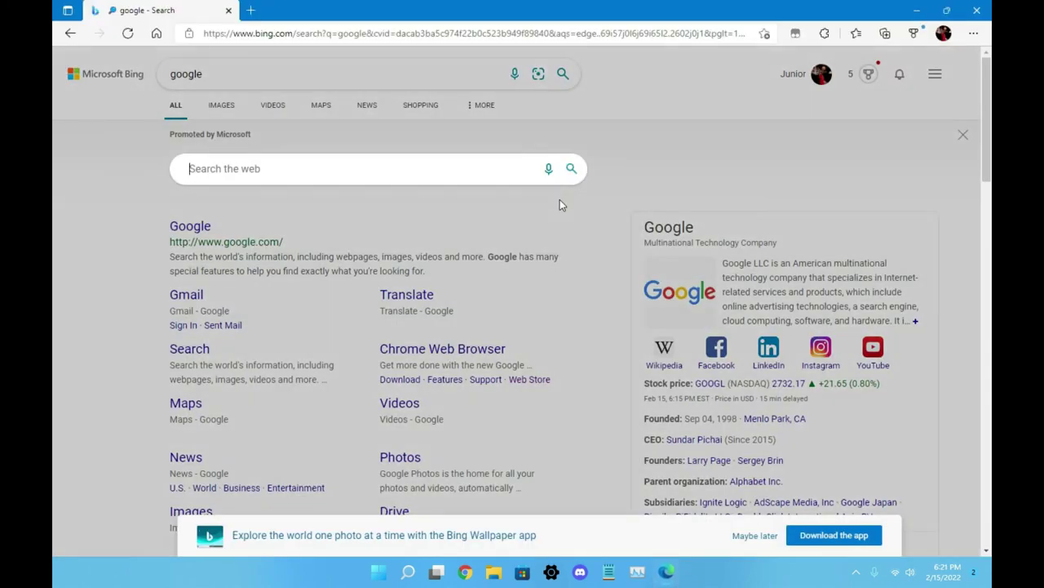
left_click(920, 11)
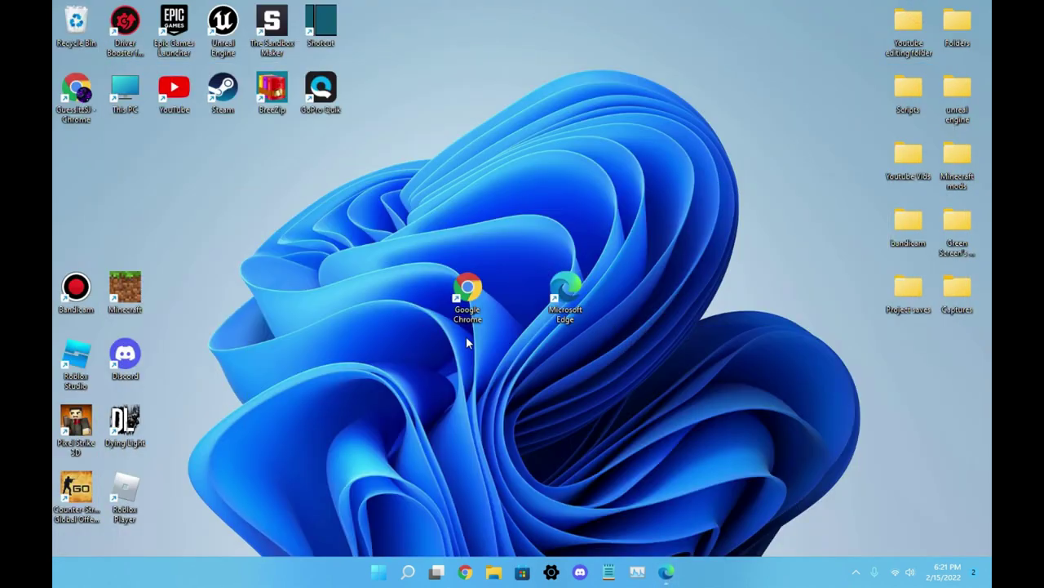
double_click(567, 295)
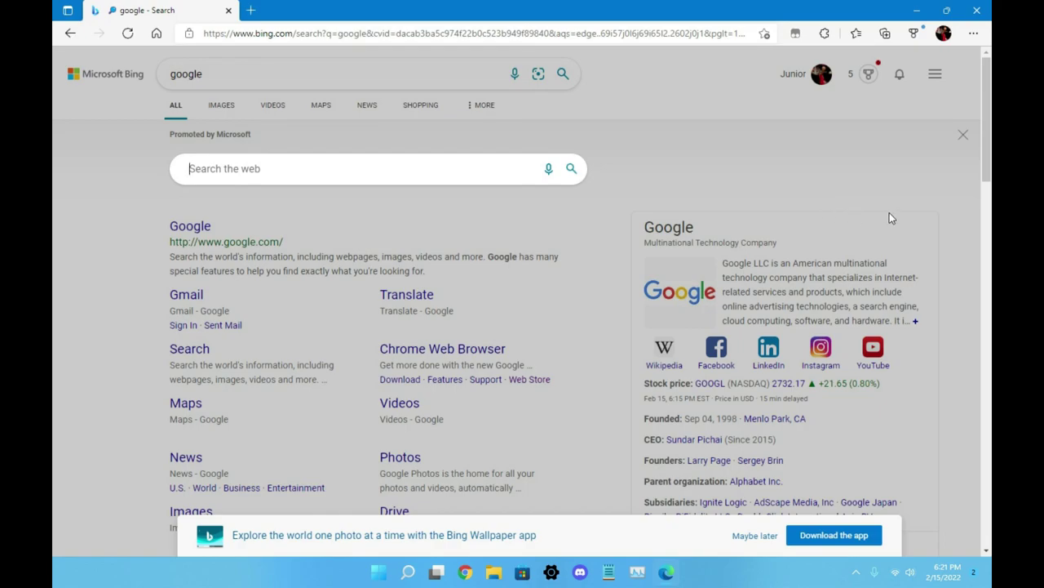
left_click(977, 10)
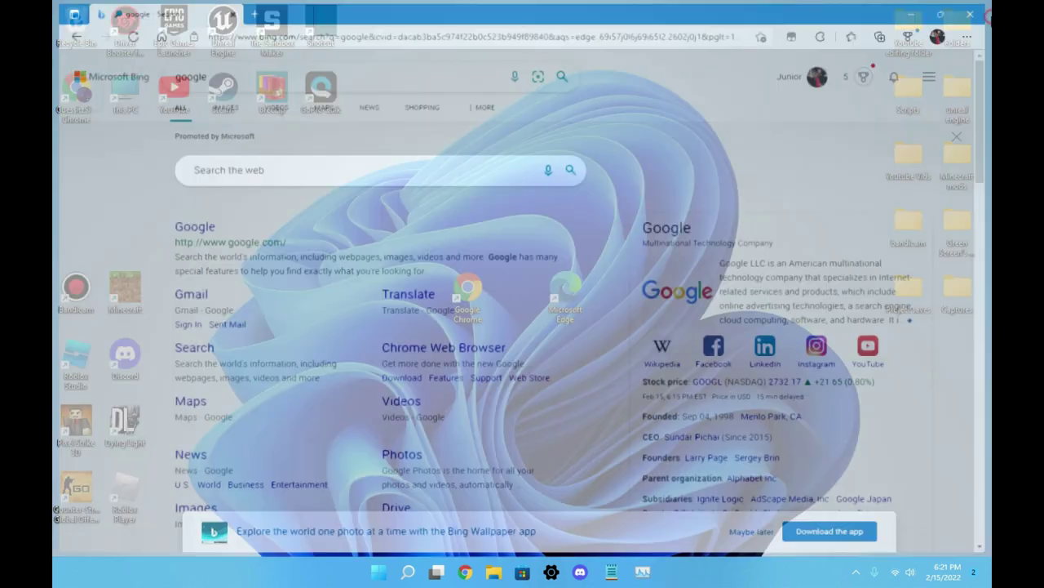